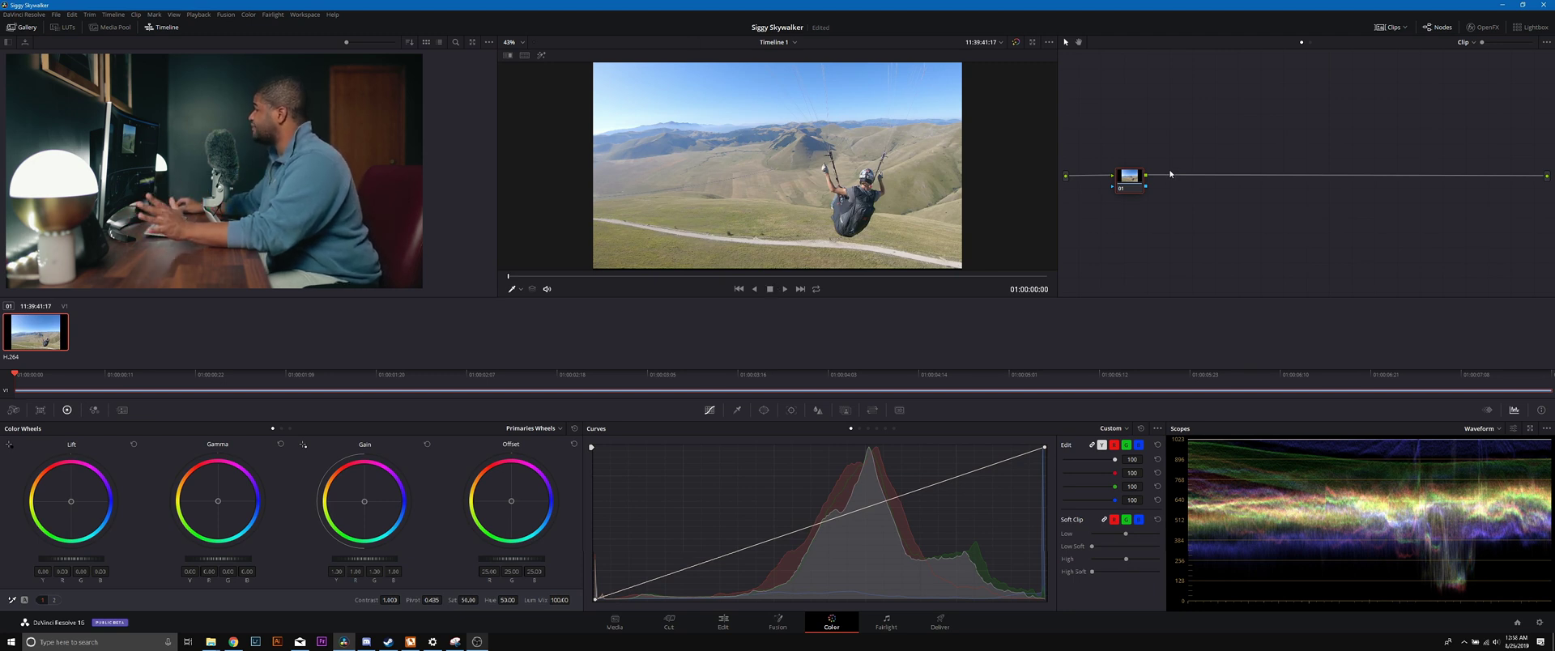
pyautogui.moveTo(1148, 181); pyautogui.dragTo(1133, 182)
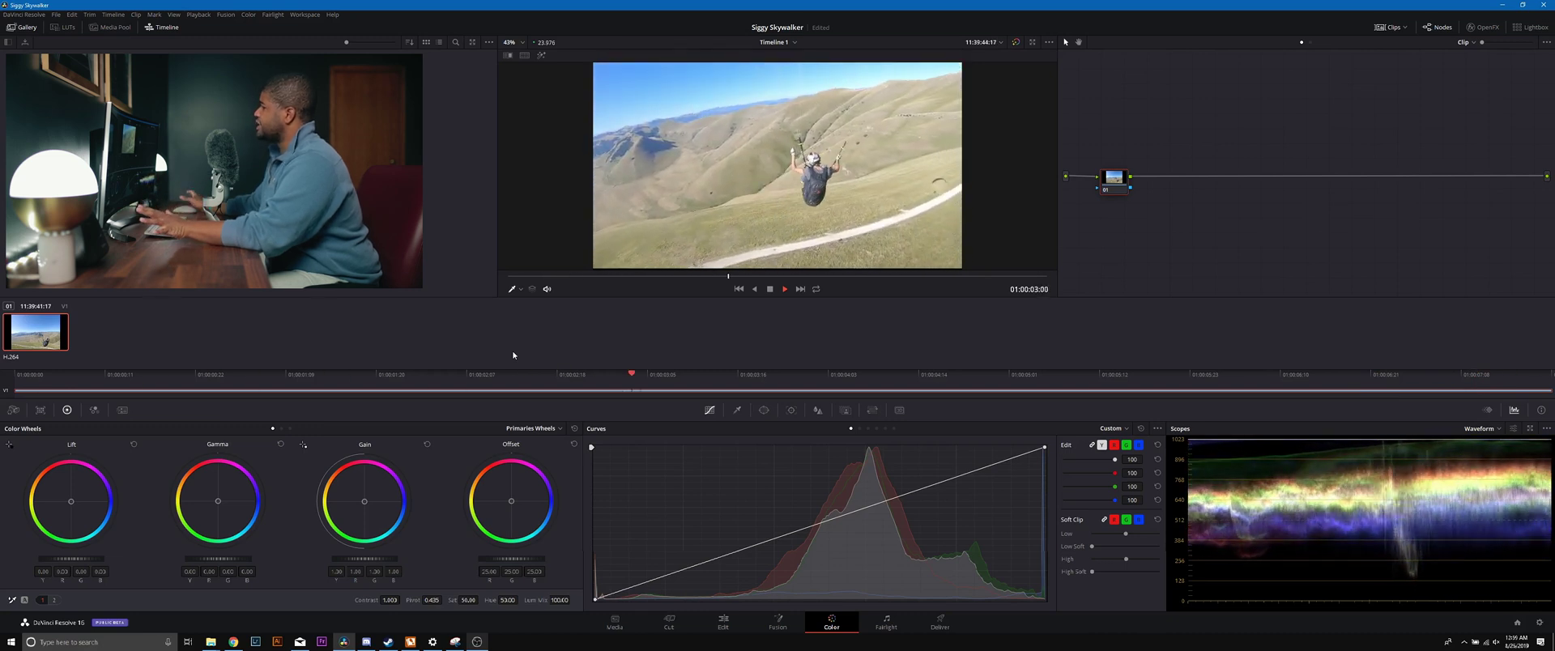
pyautogui.click(351, 391)
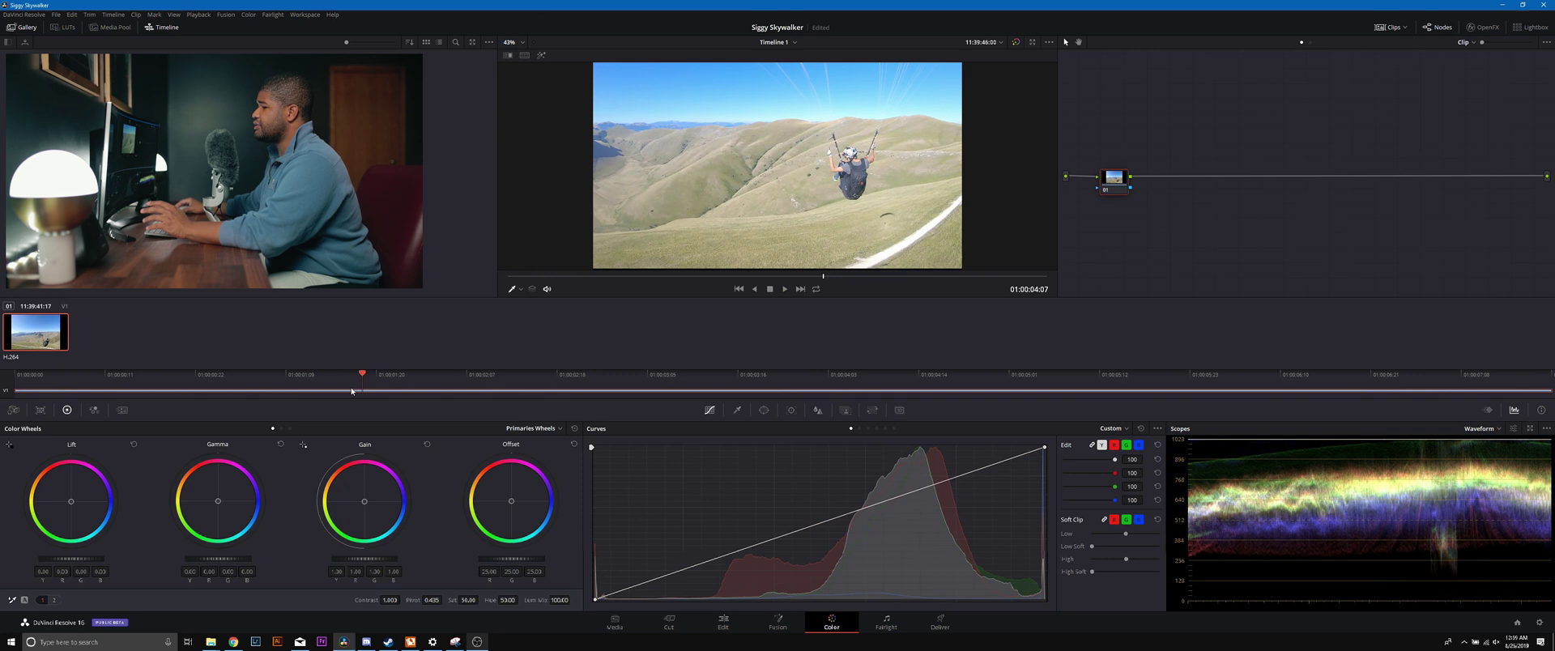
pyautogui.click(33, 389)
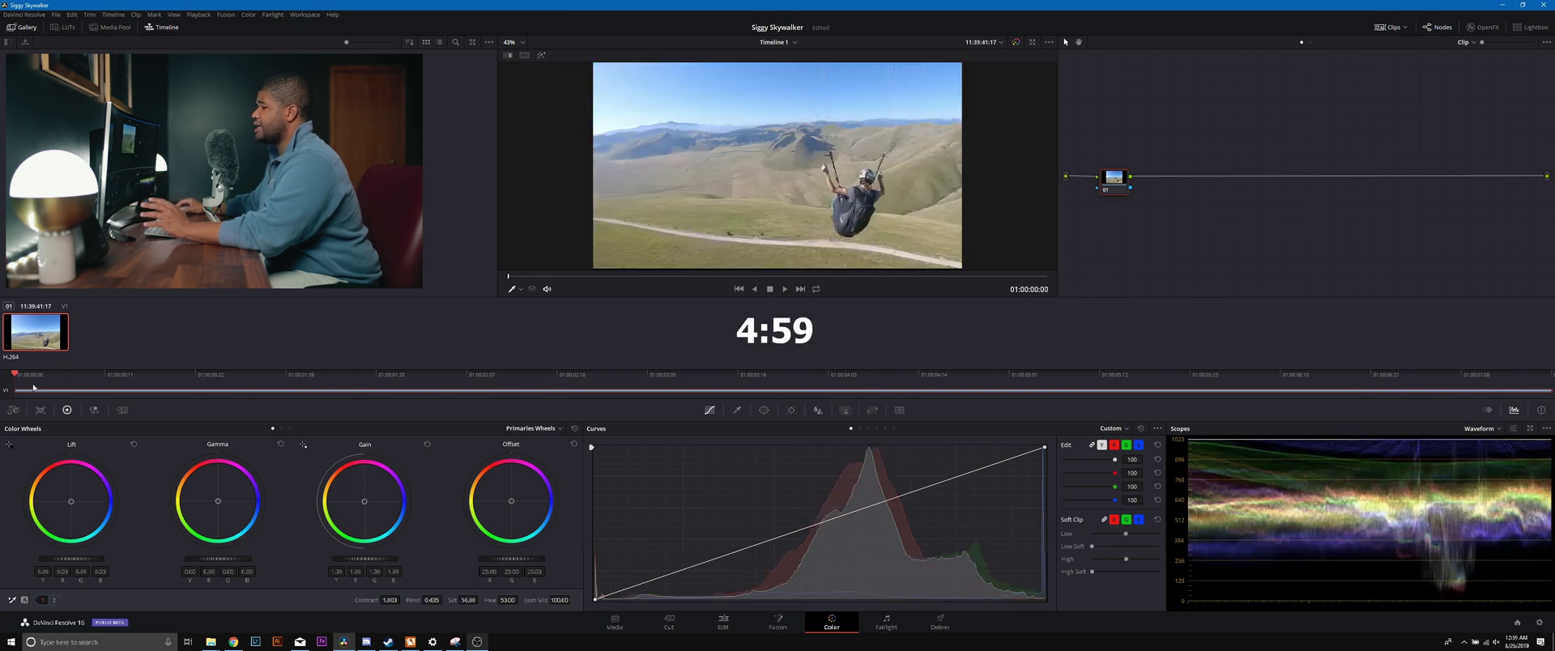
# Step: Go to a frame showing the pilot and shape a custom curve that crushes the shadows
pyautogui.moveTo(15, 385); pyautogui.dragTo(162, 392)
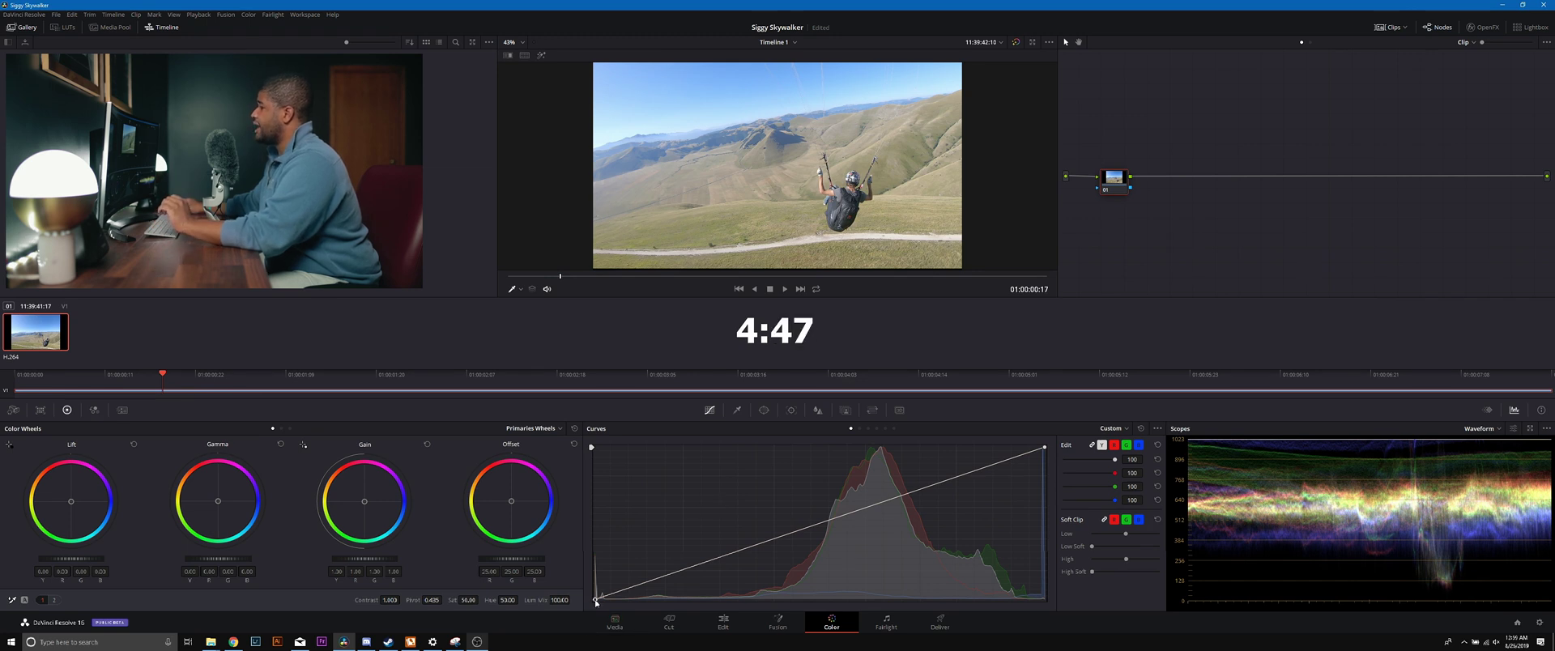
pyautogui.moveTo(596, 601); pyautogui.dragTo(644, 604)
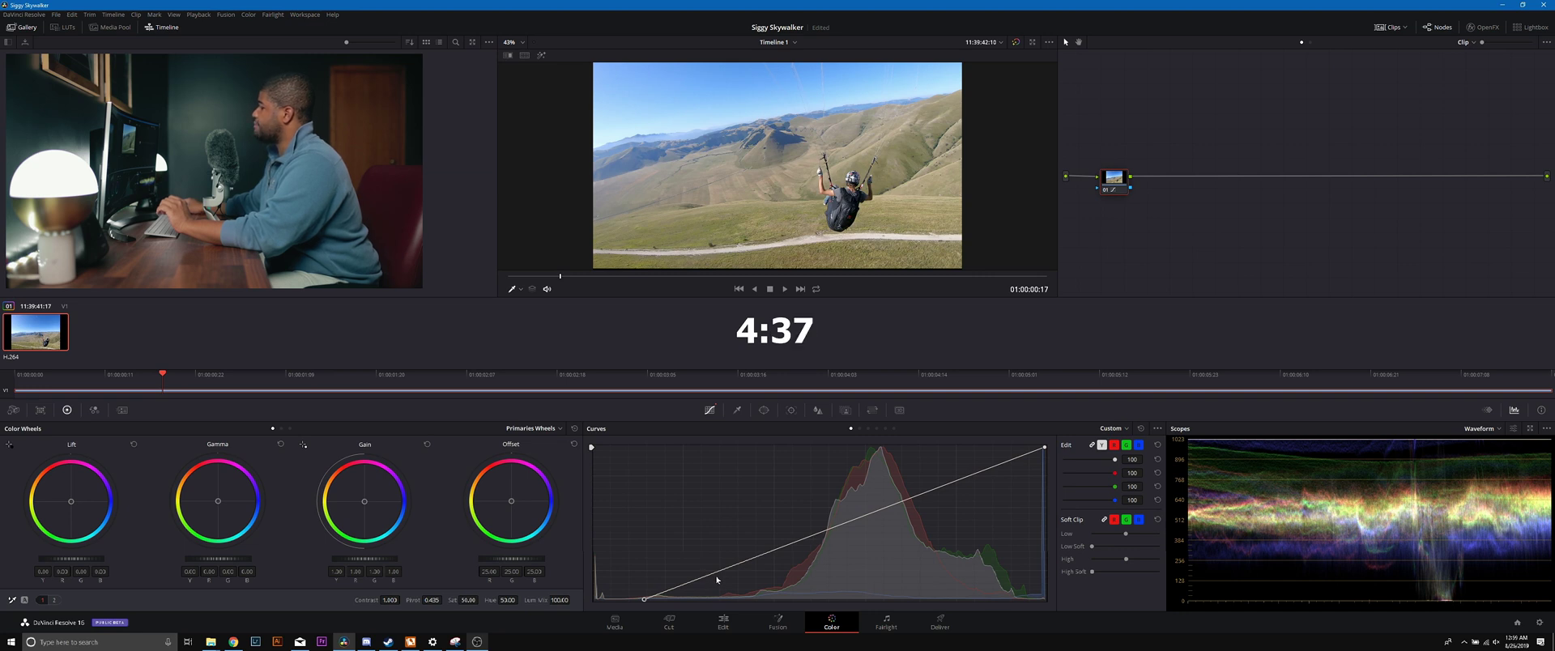
pyautogui.moveTo(718, 573); pyautogui.dragTo(716, 584)
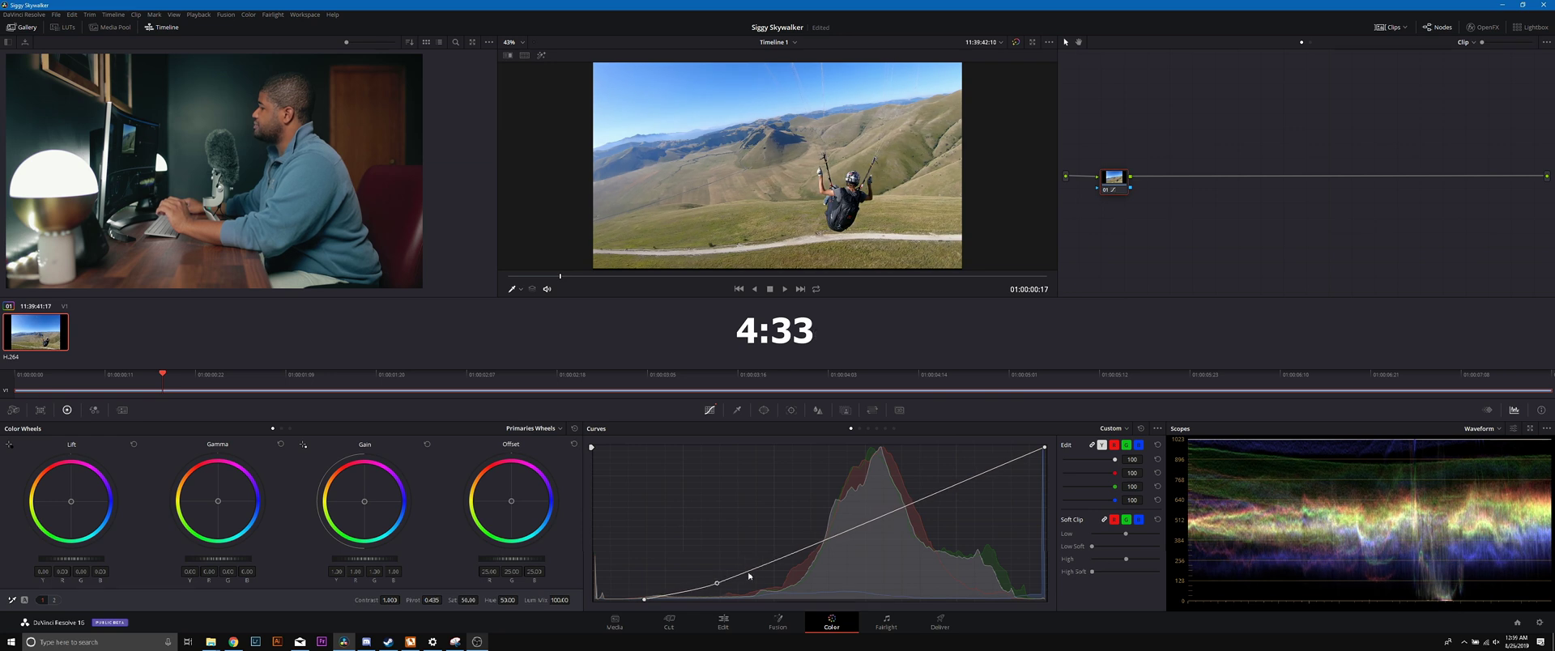
pyautogui.click(748, 569)
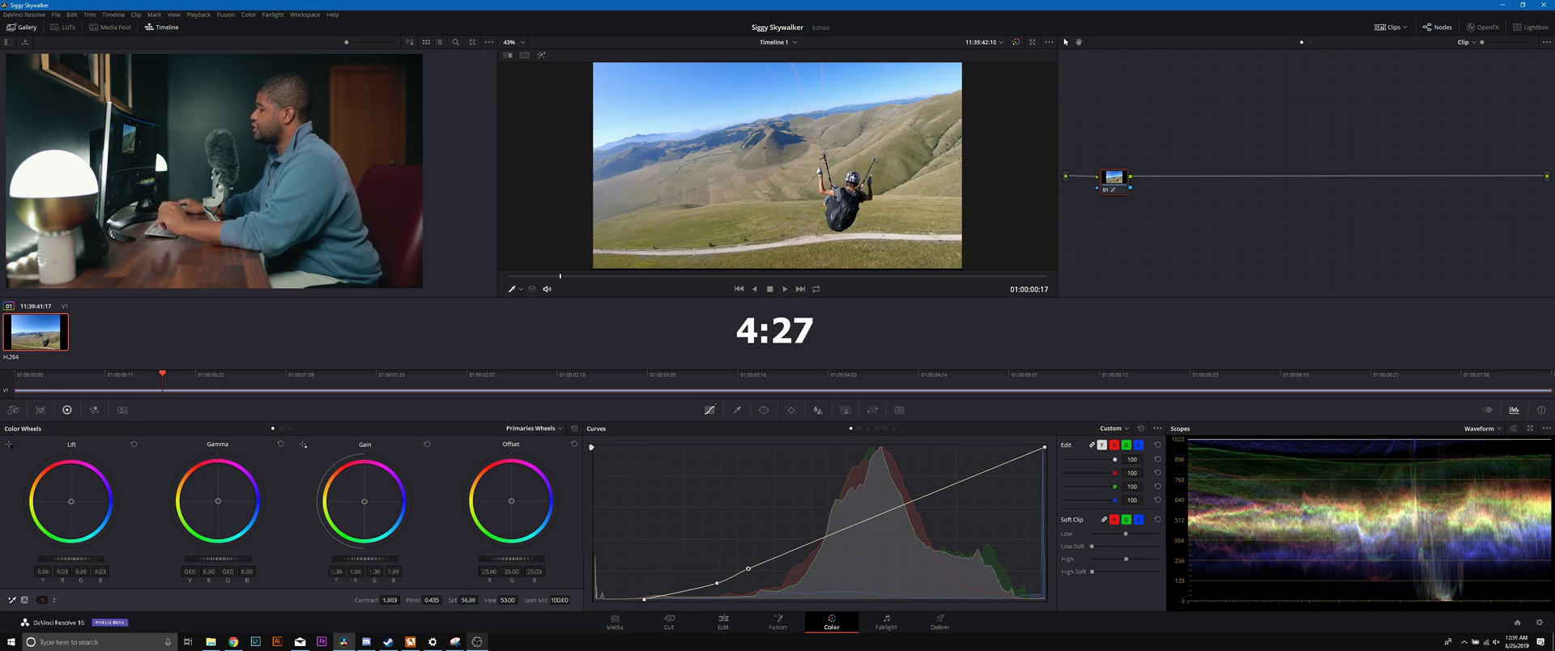
# Step: Raise the clip's saturation and compare the grade against the ungraded clip
pyautogui.moveTo(468, 600)
pyautogui.mouseDown()
pyautogui.moveTo(502, 600)
pyautogui.moveTo(482, 600)
pyautogui.mouseUp()
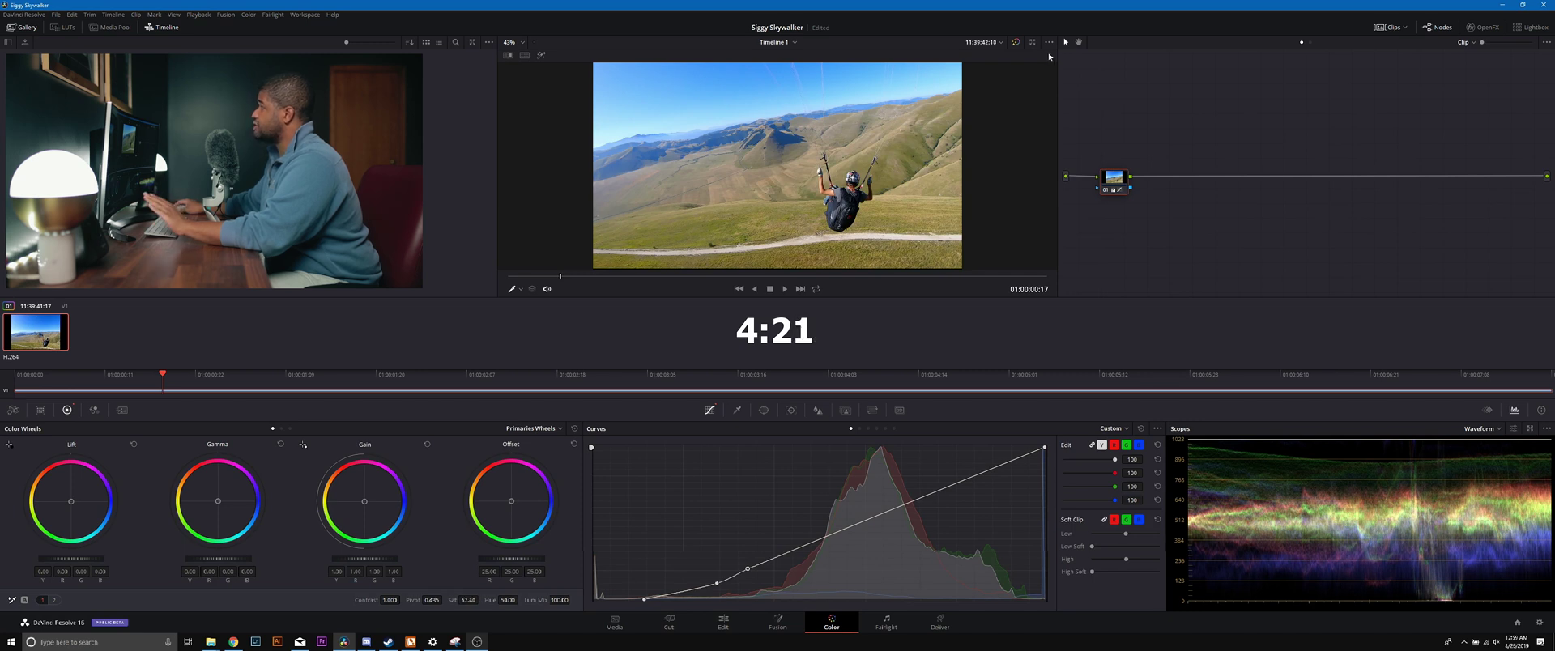
pyautogui.click(1017, 43)
pyautogui.click(1016, 43)
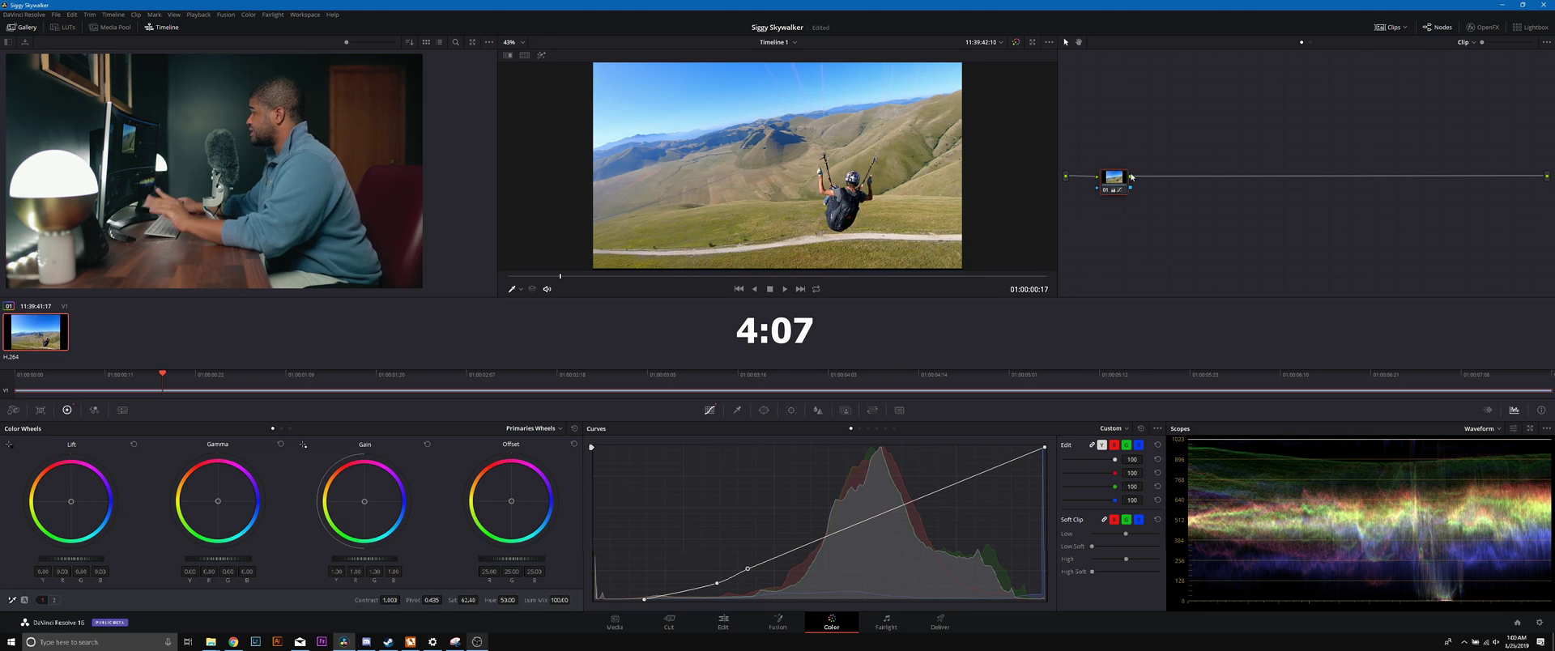
# Step: Add serial node 02 after node 01
pyautogui.rightClick(1130, 179)
pyautogui.click(1134, 167)
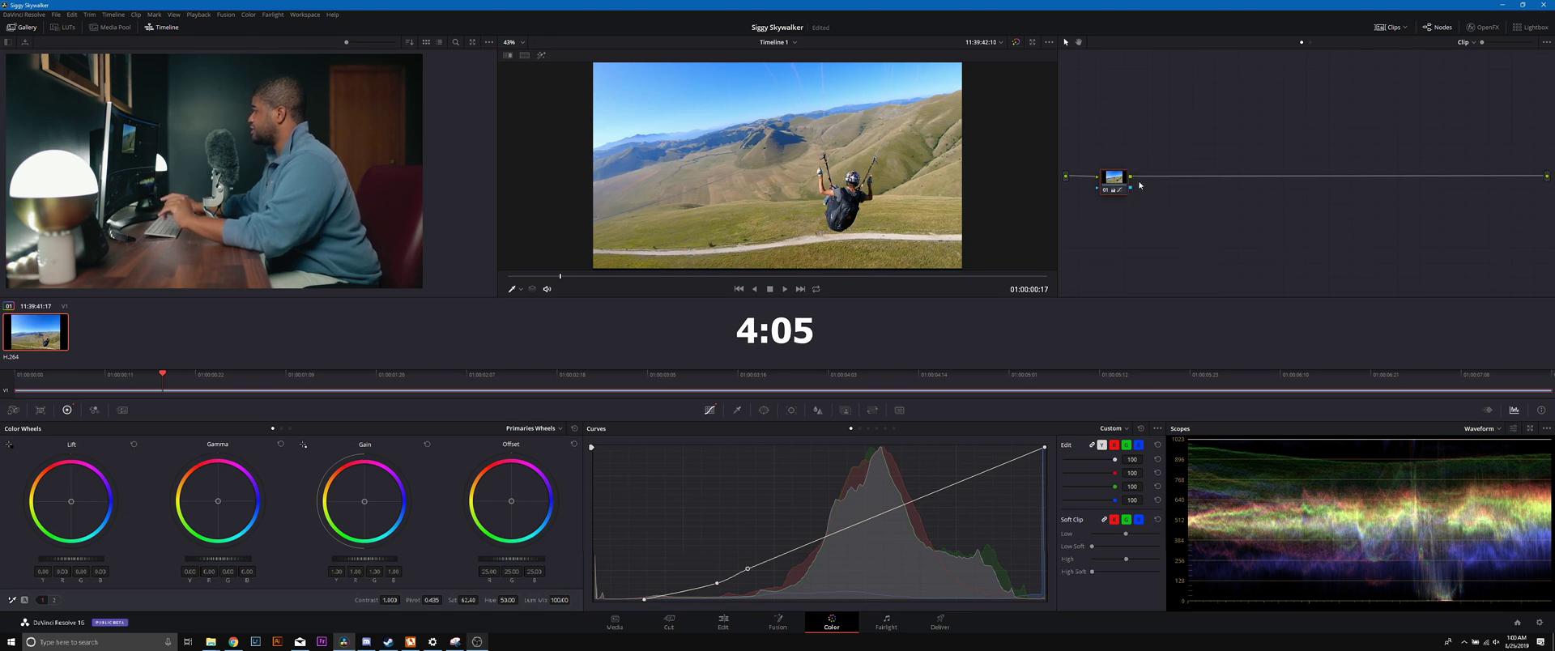
pyautogui.rightClick(1130, 179)
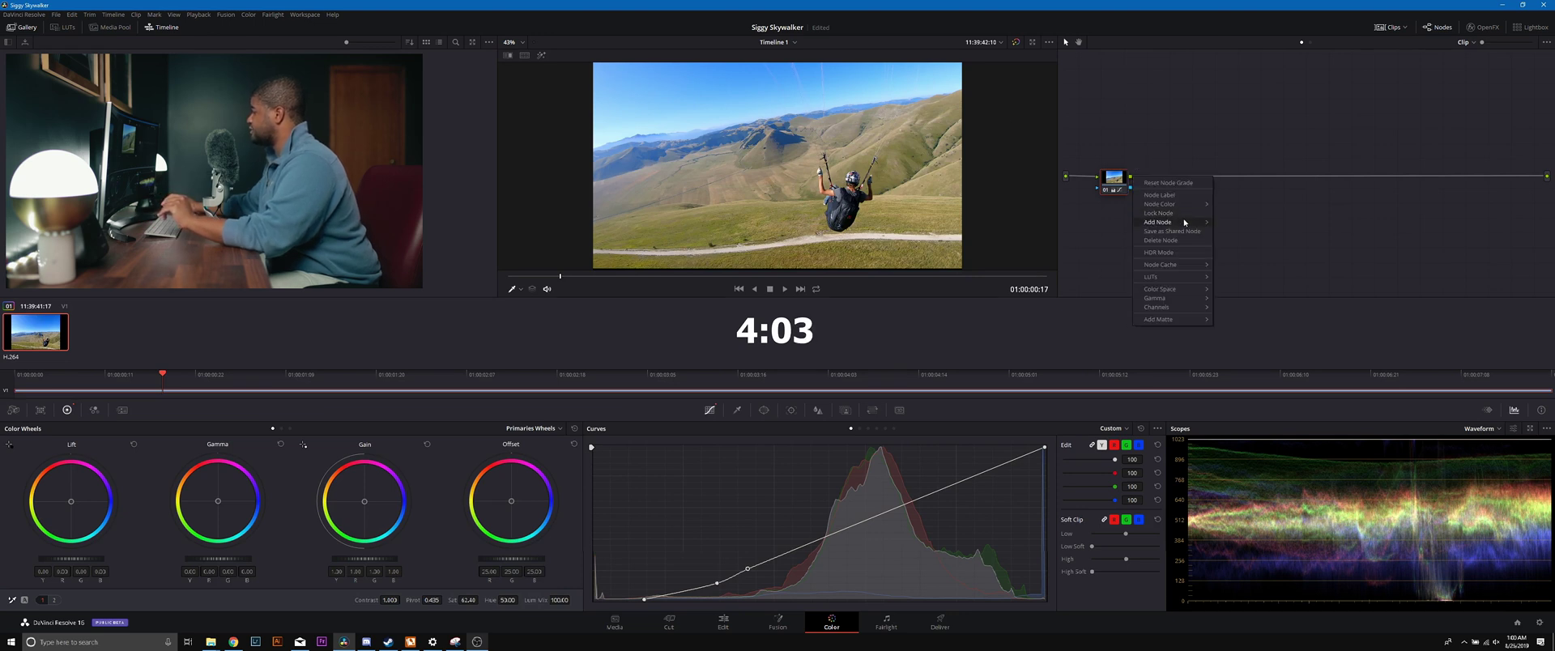
pyautogui.click(1233, 225)
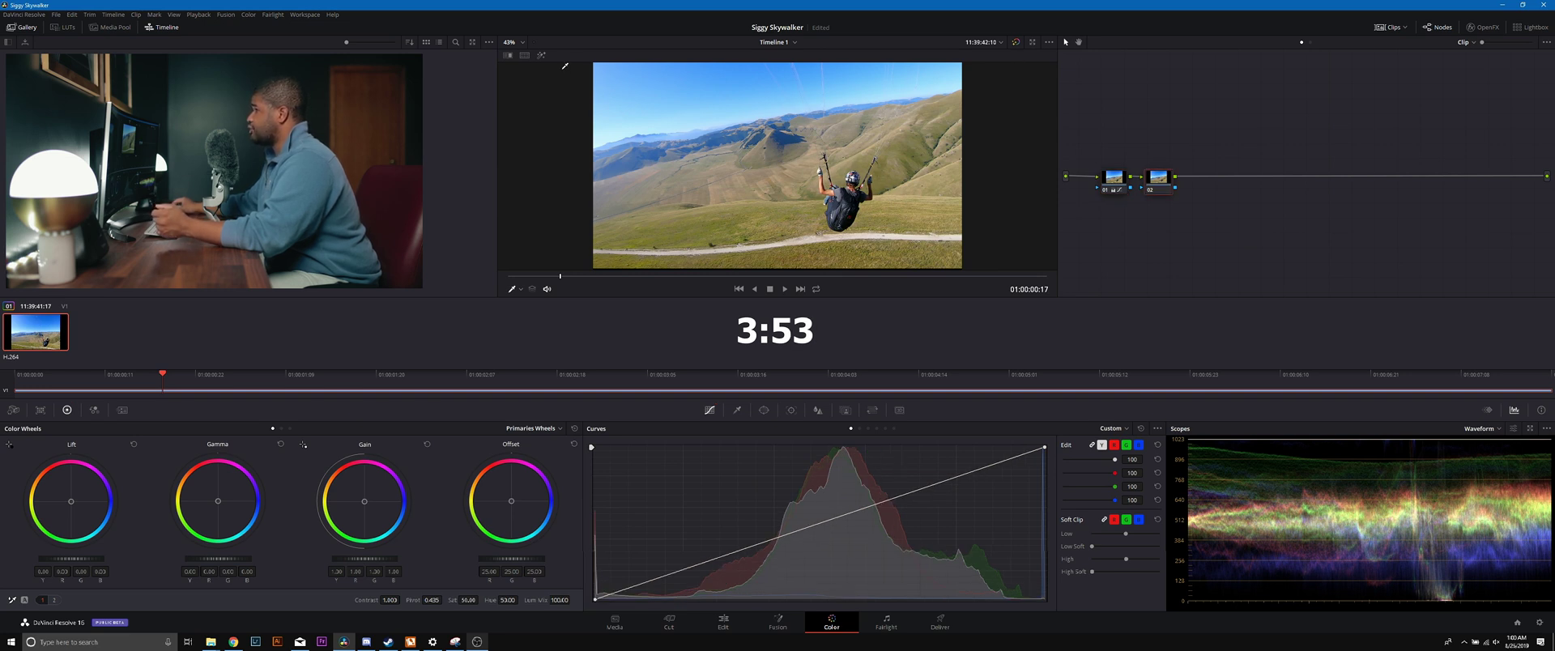
# Step: HSL-key the pilot's skin: hue center 35.1, width 14.8, saturation up to 30.2
pyautogui.click(541, 56)
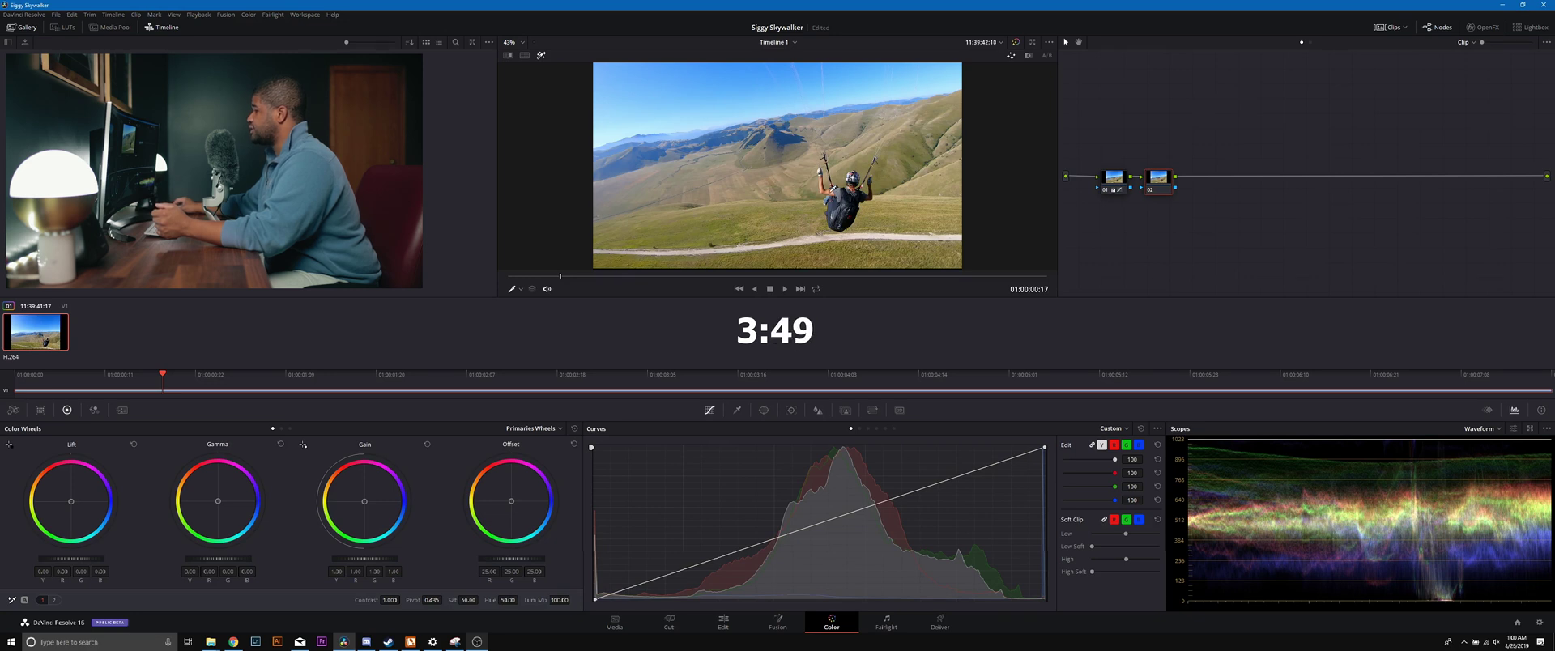
pyautogui.click(736, 409)
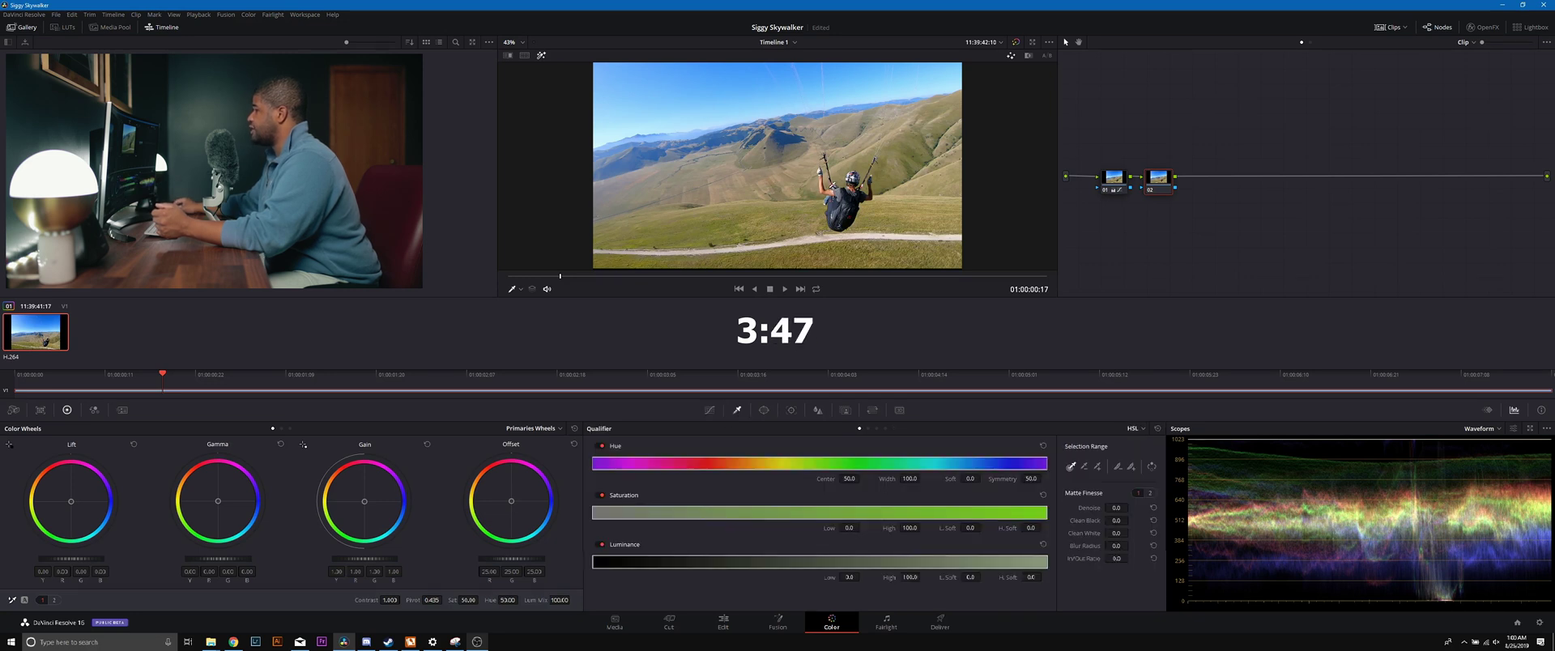
pyautogui.click(824, 185)
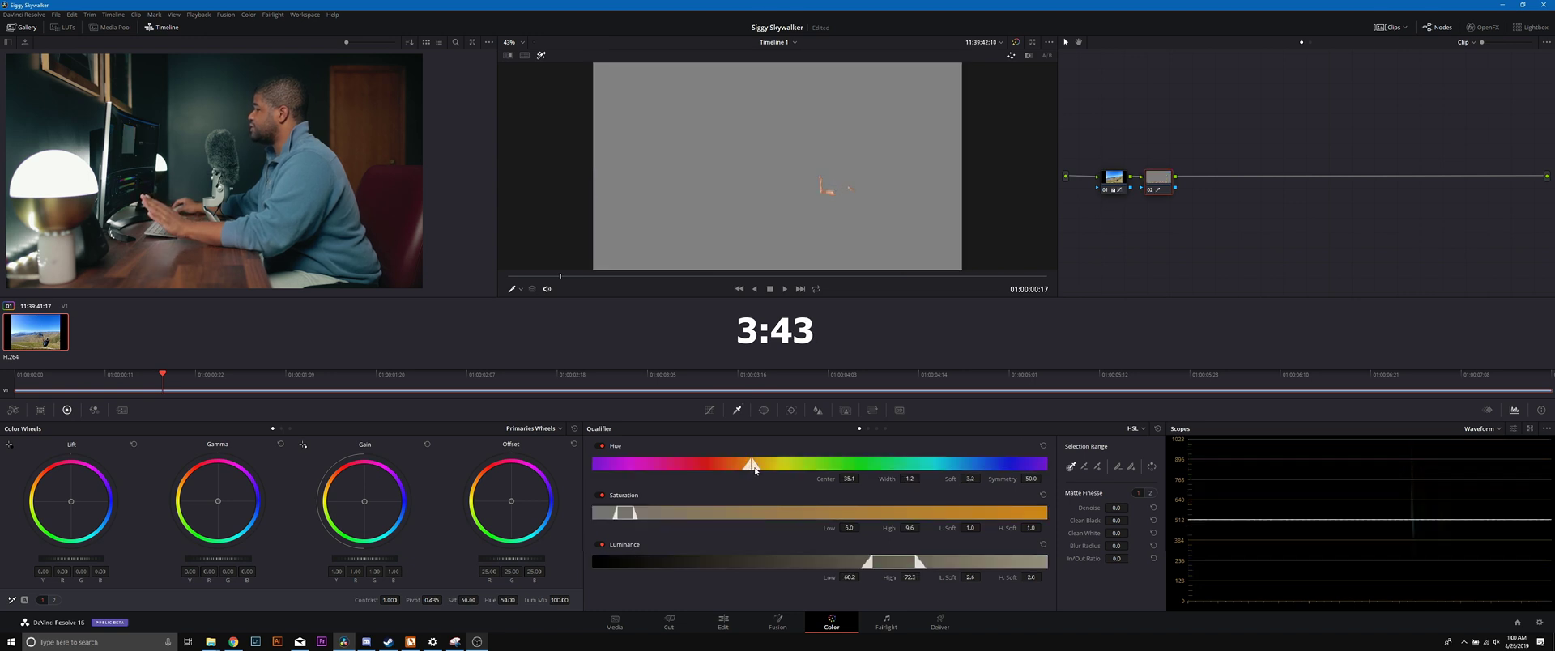
pyautogui.moveTo(753, 465); pyautogui.dragTo(721, 468)
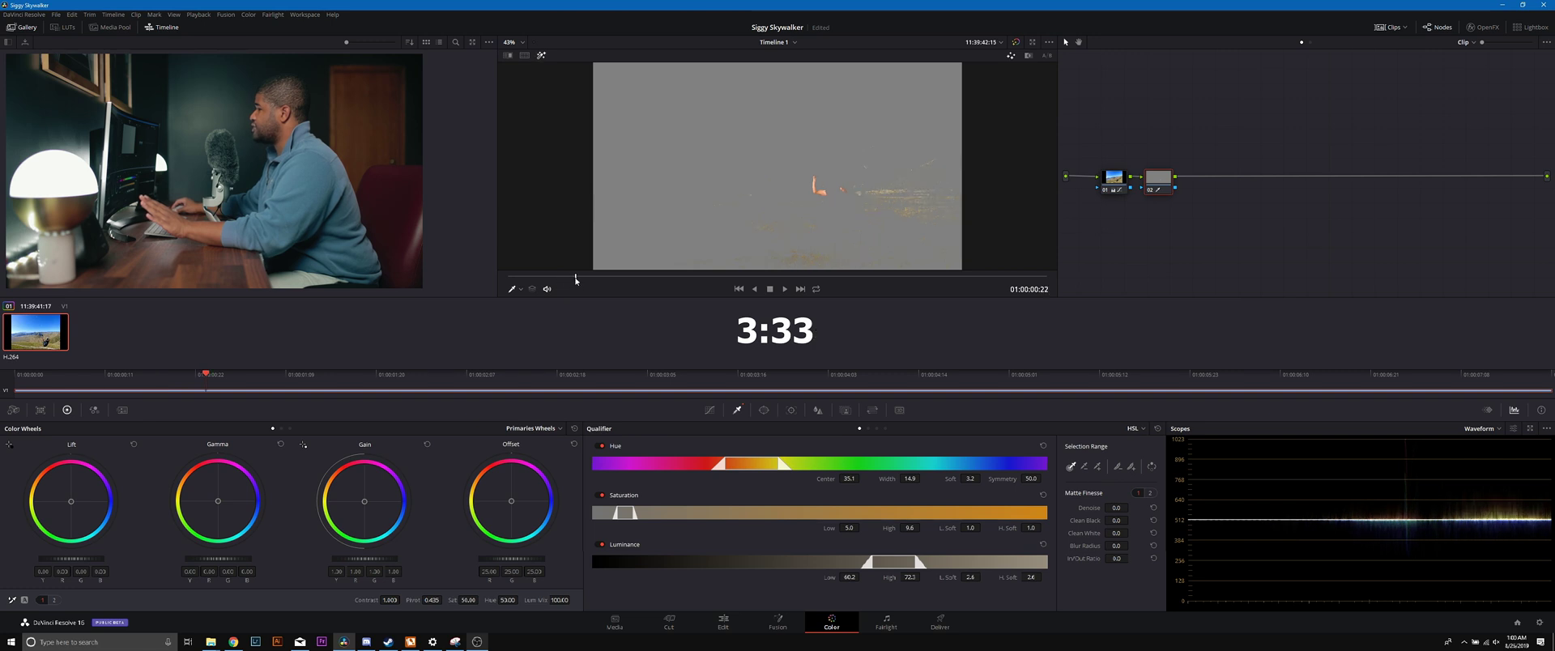
pyautogui.click(542, 55)
pyautogui.click(541, 55)
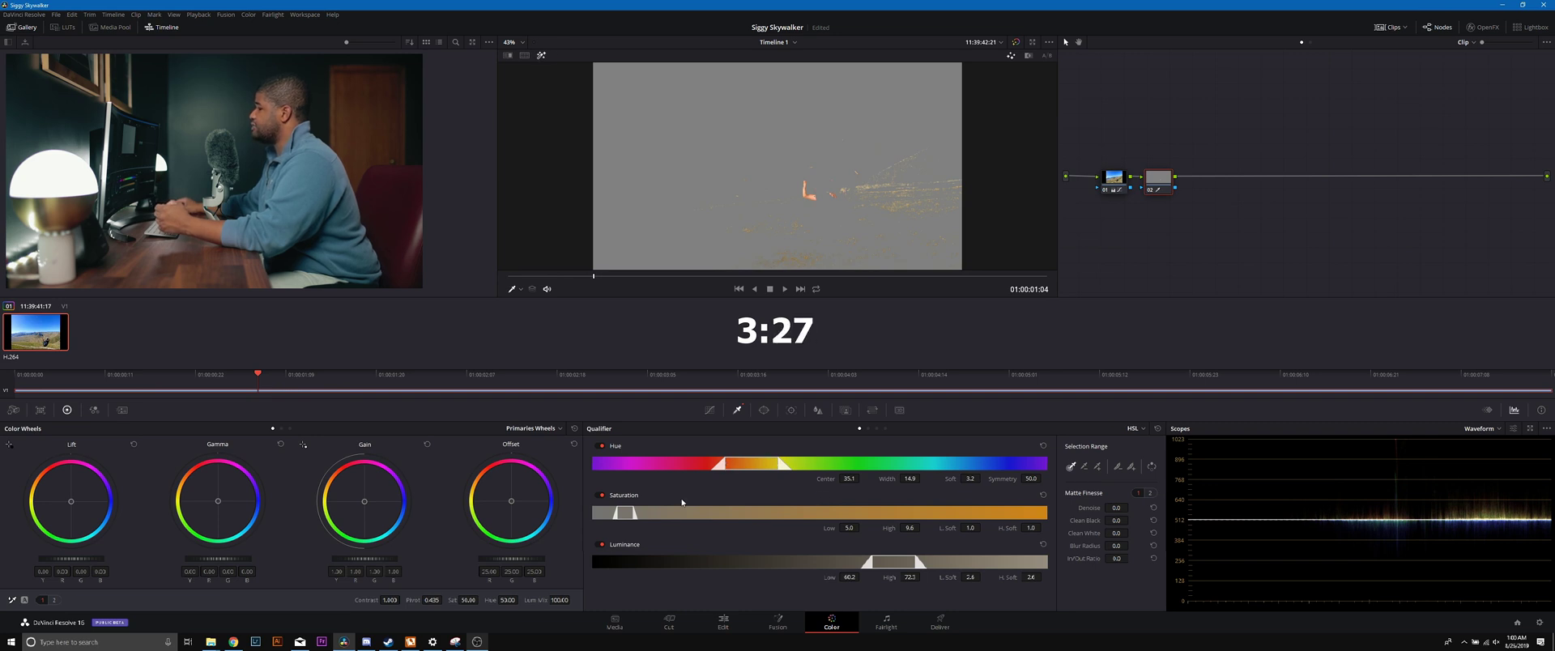
pyautogui.moveTo(631, 514); pyautogui.dragTo(727, 516)
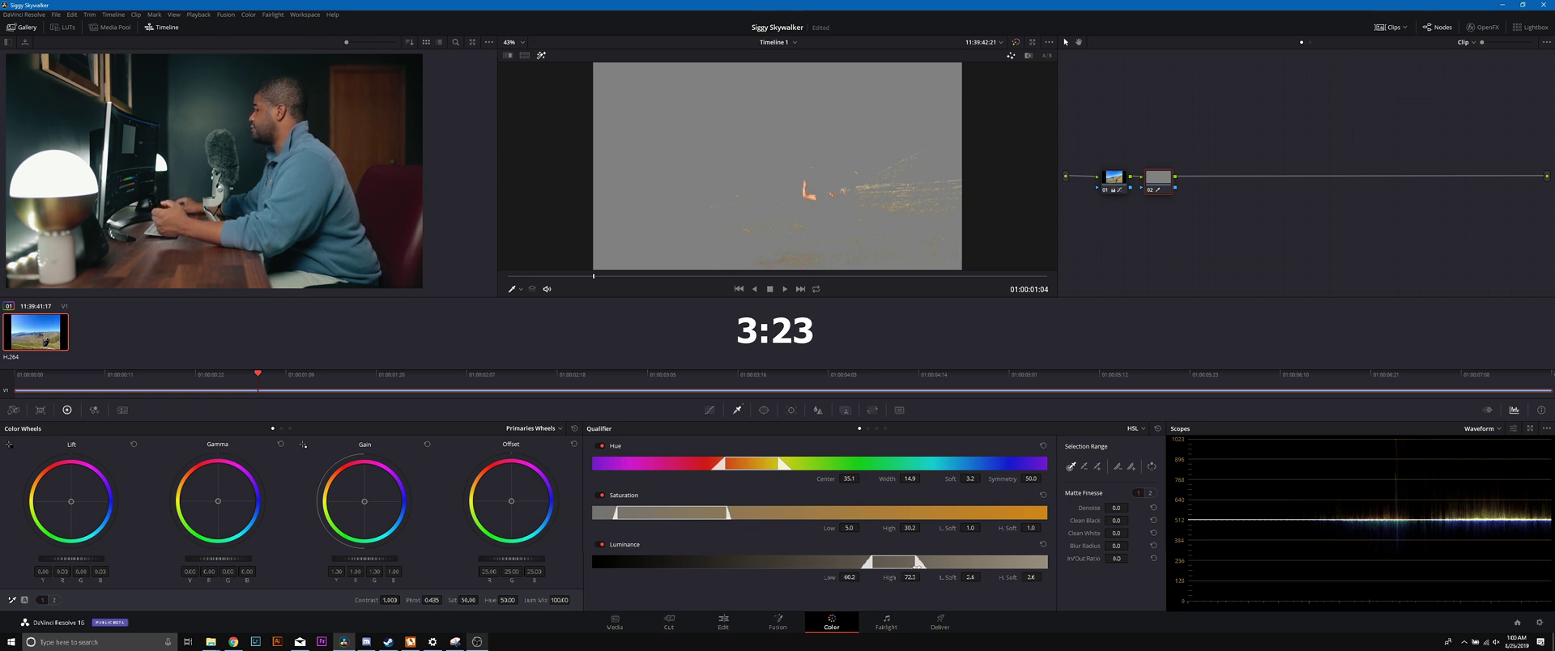
pyautogui.click(541, 55)
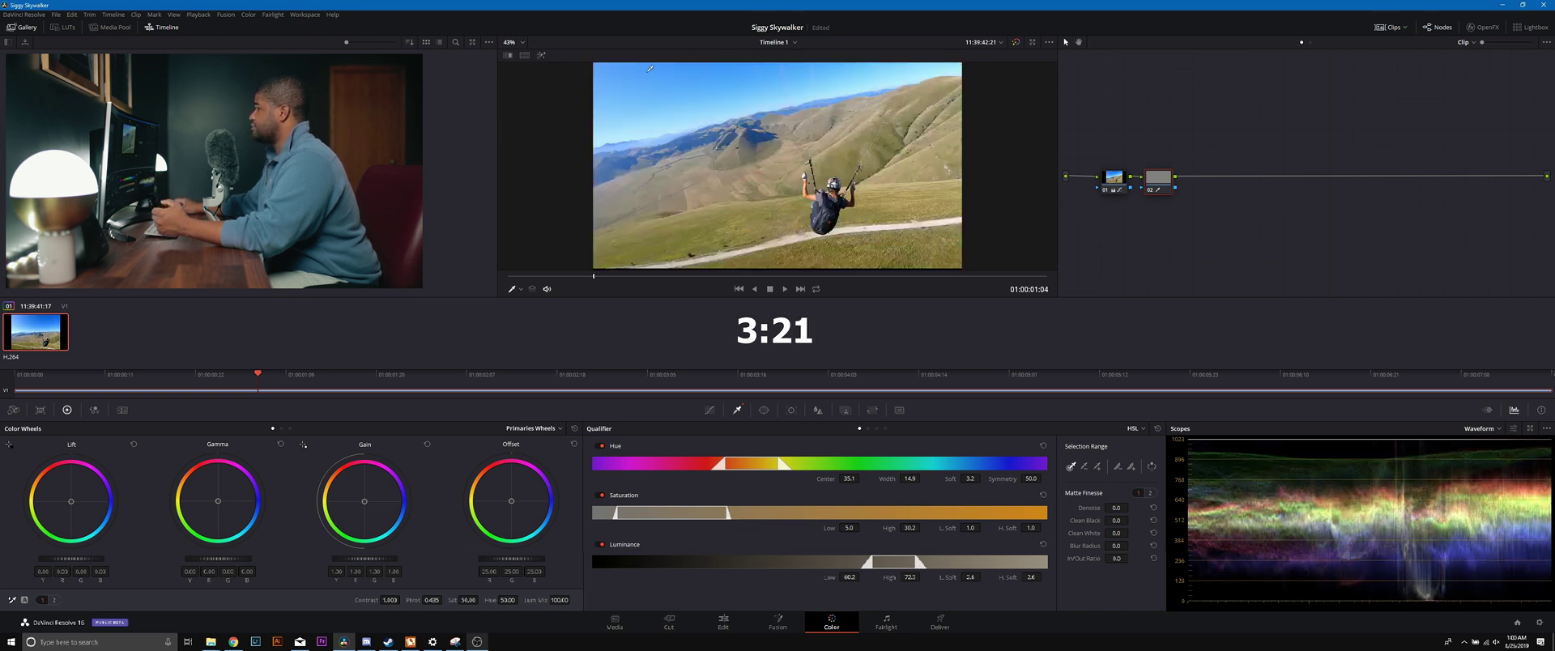
# Step: Add corrector nodes 03 and 04 plus a Layer Mixer node
pyautogui.rightClick(1333, 125)
pyautogui.moveTo(1376, 141)
pyautogui.click(1494, 149)
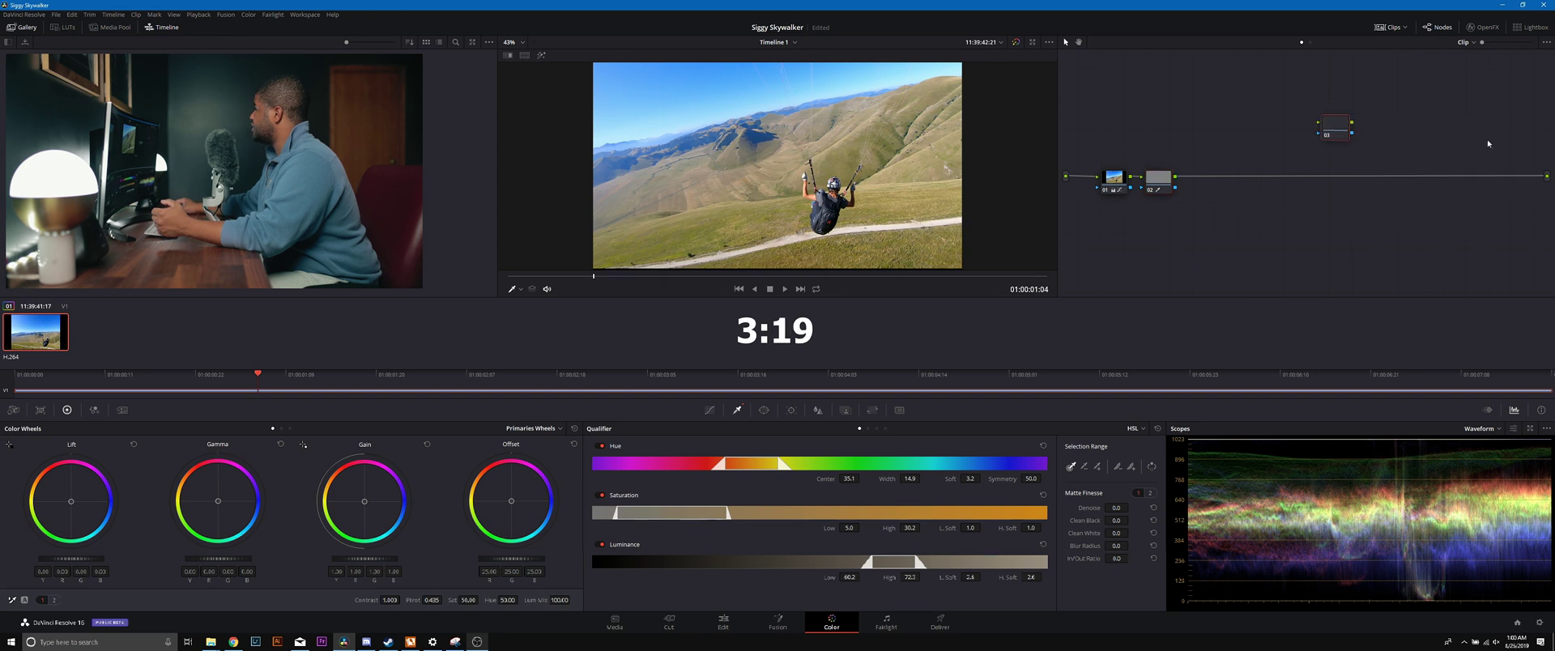
pyautogui.rightClick(1335, 230)
pyautogui.moveTo(1393, 242)
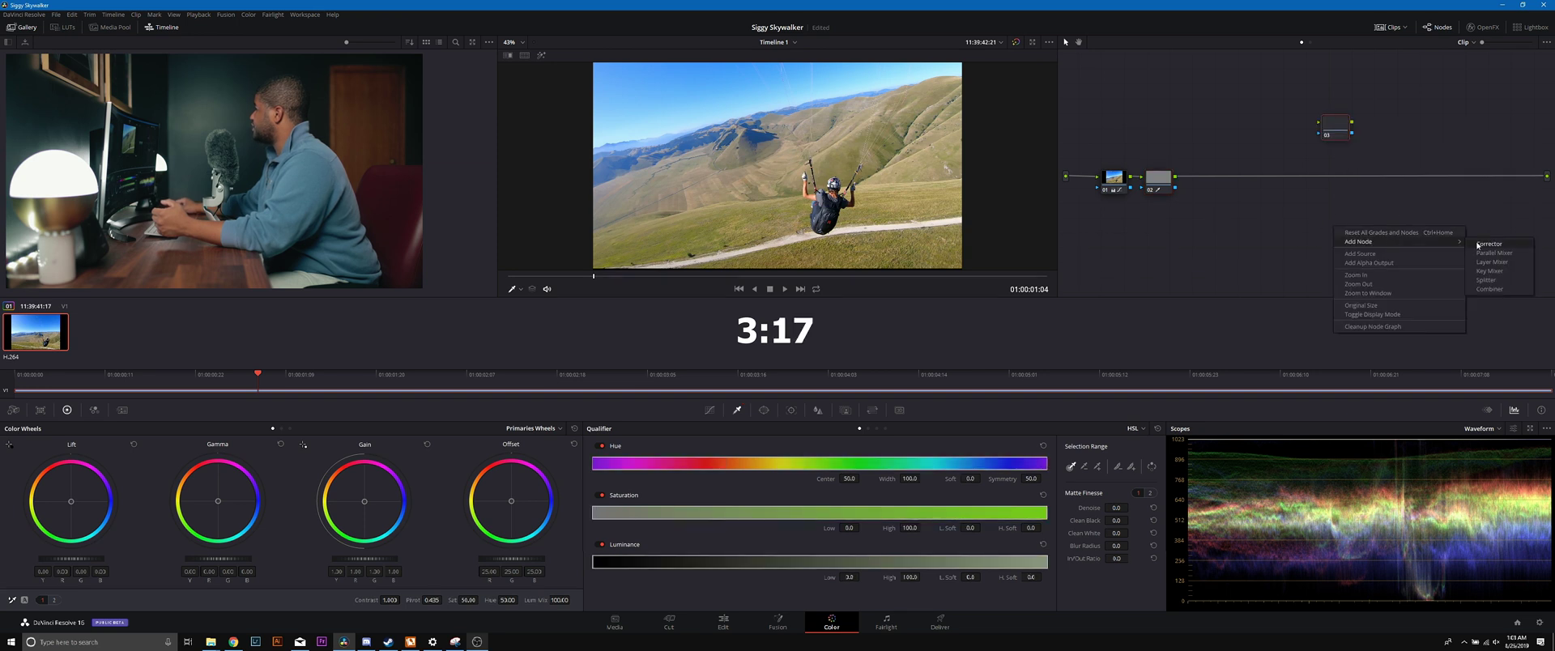
pyautogui.click(1476, 244)
pyautogui.rightClick(1424, 128)
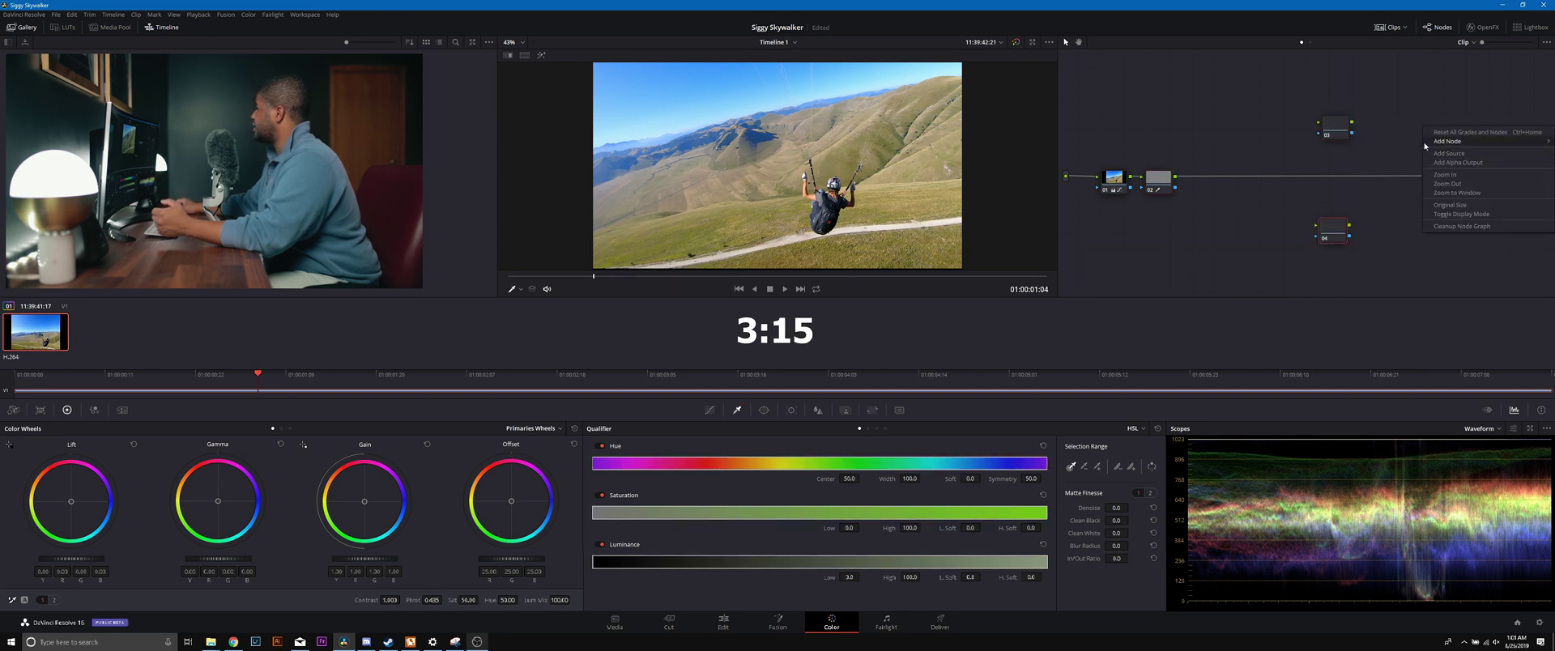
pyautogui.click(1391, 162)
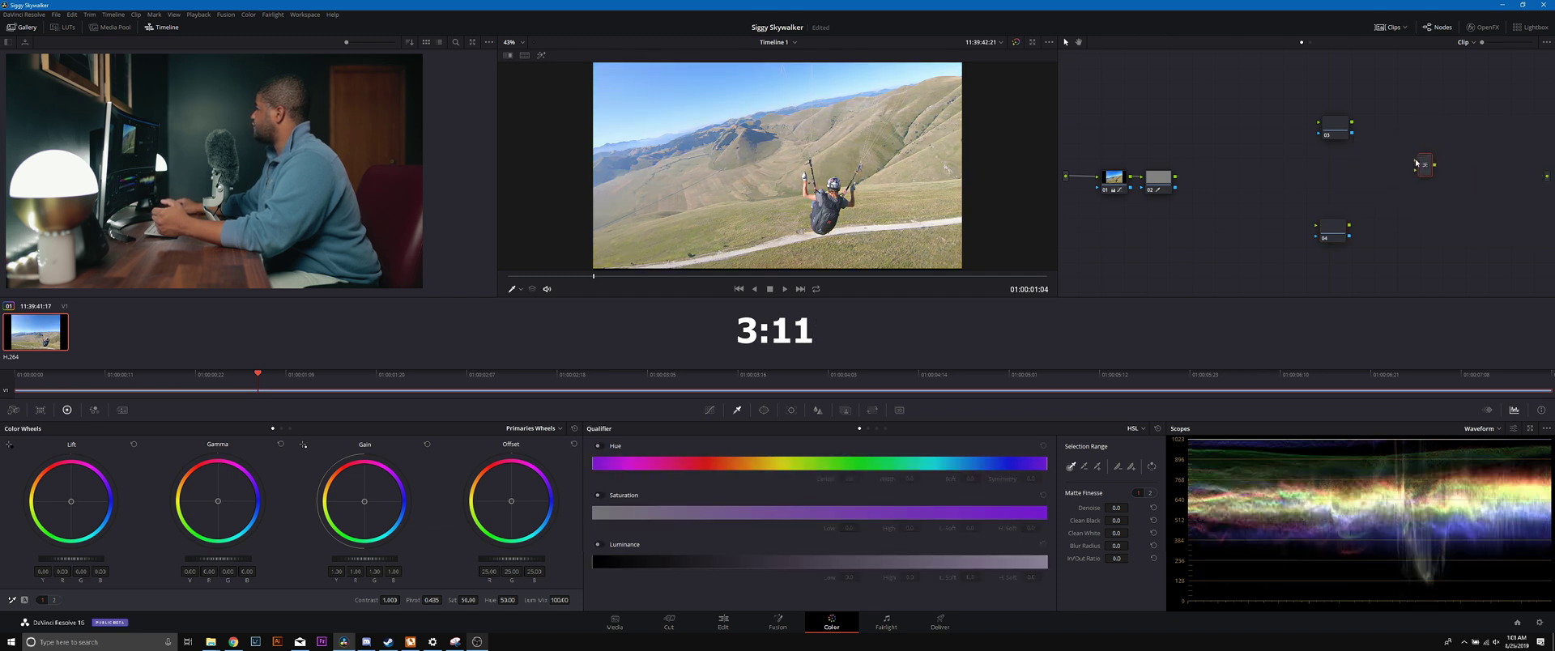
# Step: Wire node 02 into nodes 03 and 04, both into the Layer Mixer, mixer to output
pyautogui.moveTo(1352, 123); pyautogui.dragTo(1349, 224)
pyautogui.moveTo(1499, 187); pyautogui.dragTo(1541, 179)
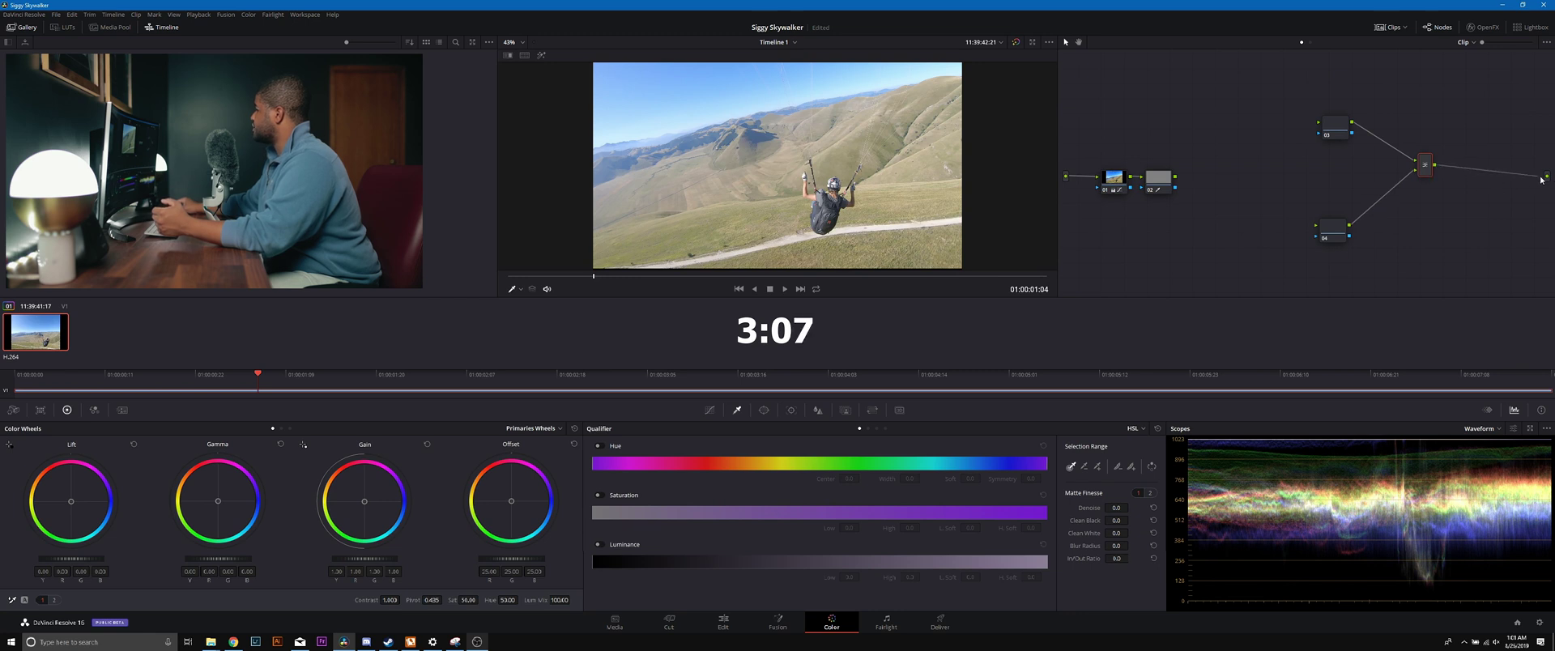
pyautogui.moveTo(1208, 210); pyautogui.dragTo(1316, 224)
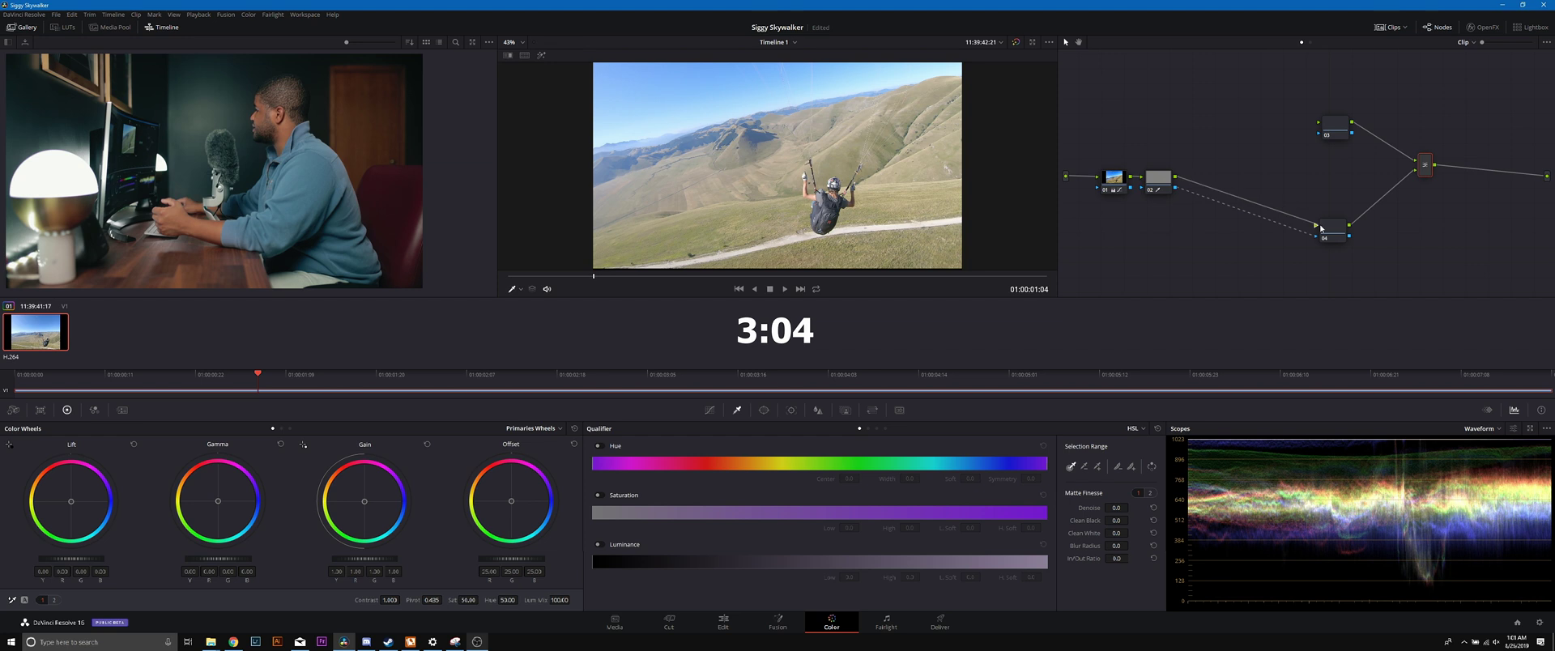
pyautogui.moveTo(1318, 128); pyautogui.dragTo(1161, 184)
pyautogui.click(1315, 128)
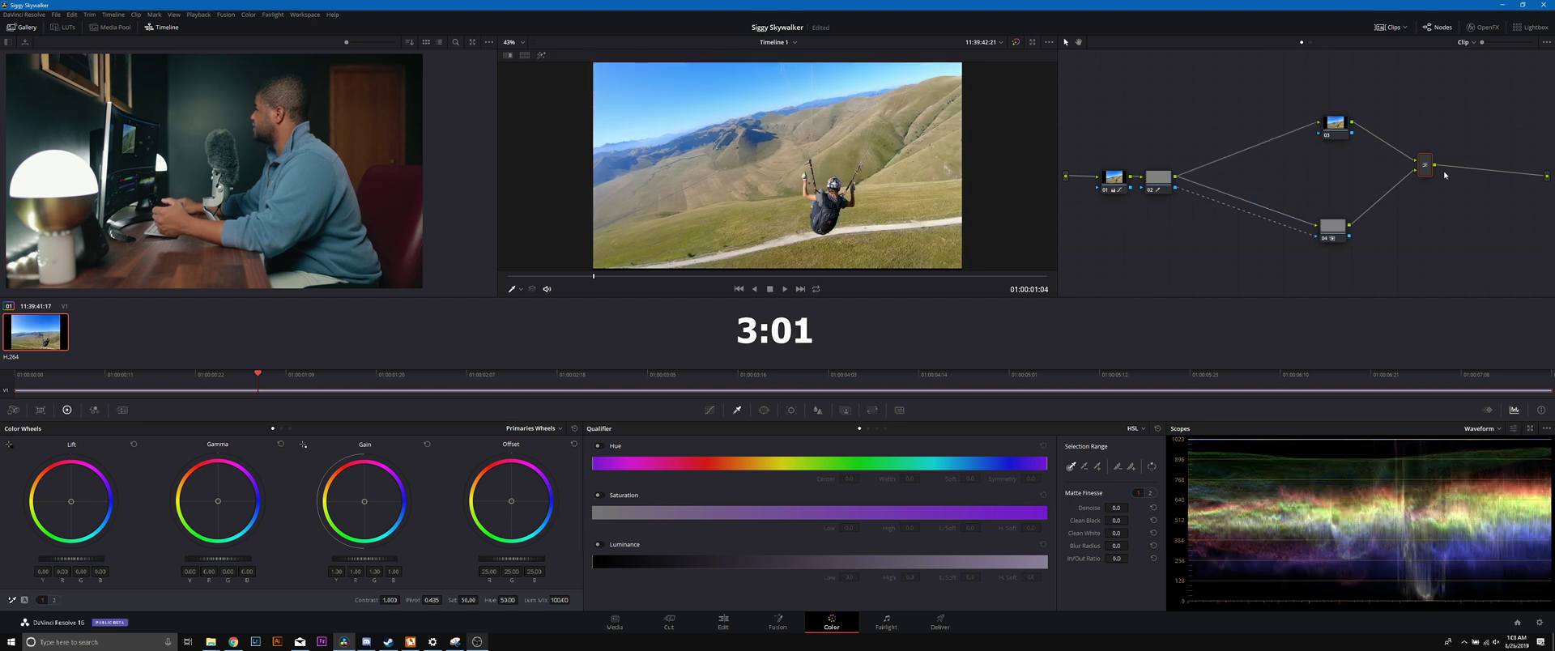
pyautogui.moveTo(1315, 128); pyautogui.dragTo(1299, 136)
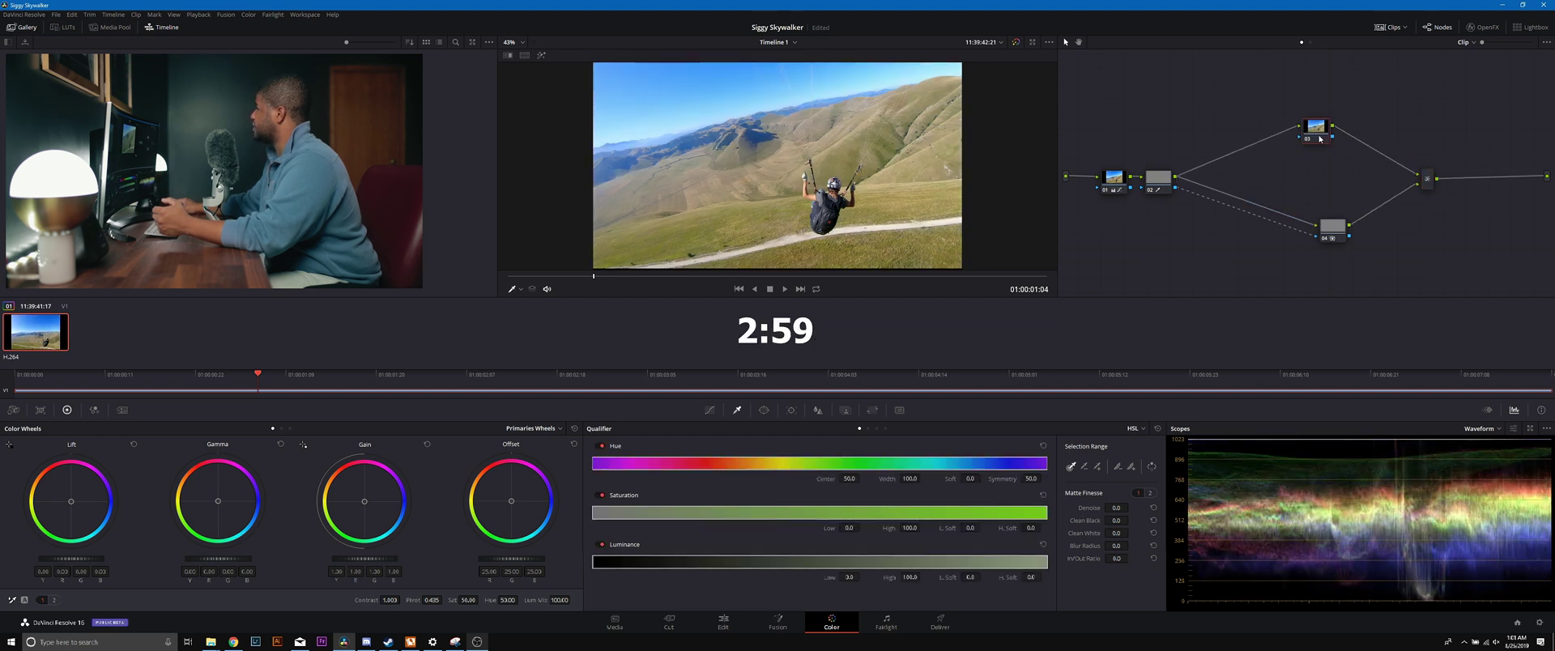
# Step: Clean up node 02's skin key matte with a denoise of 23.1
pyautogui.click(1158, 176)
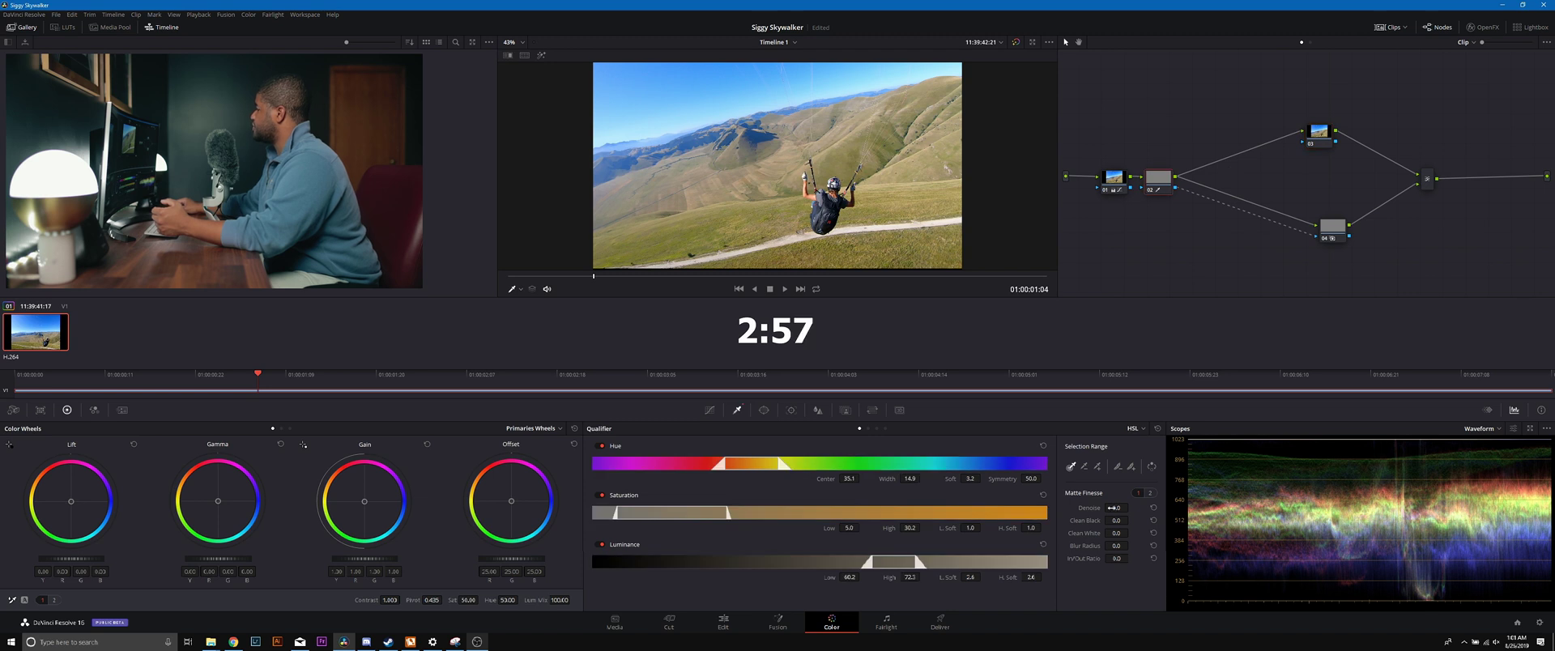
pyautogui.click(541, 55)
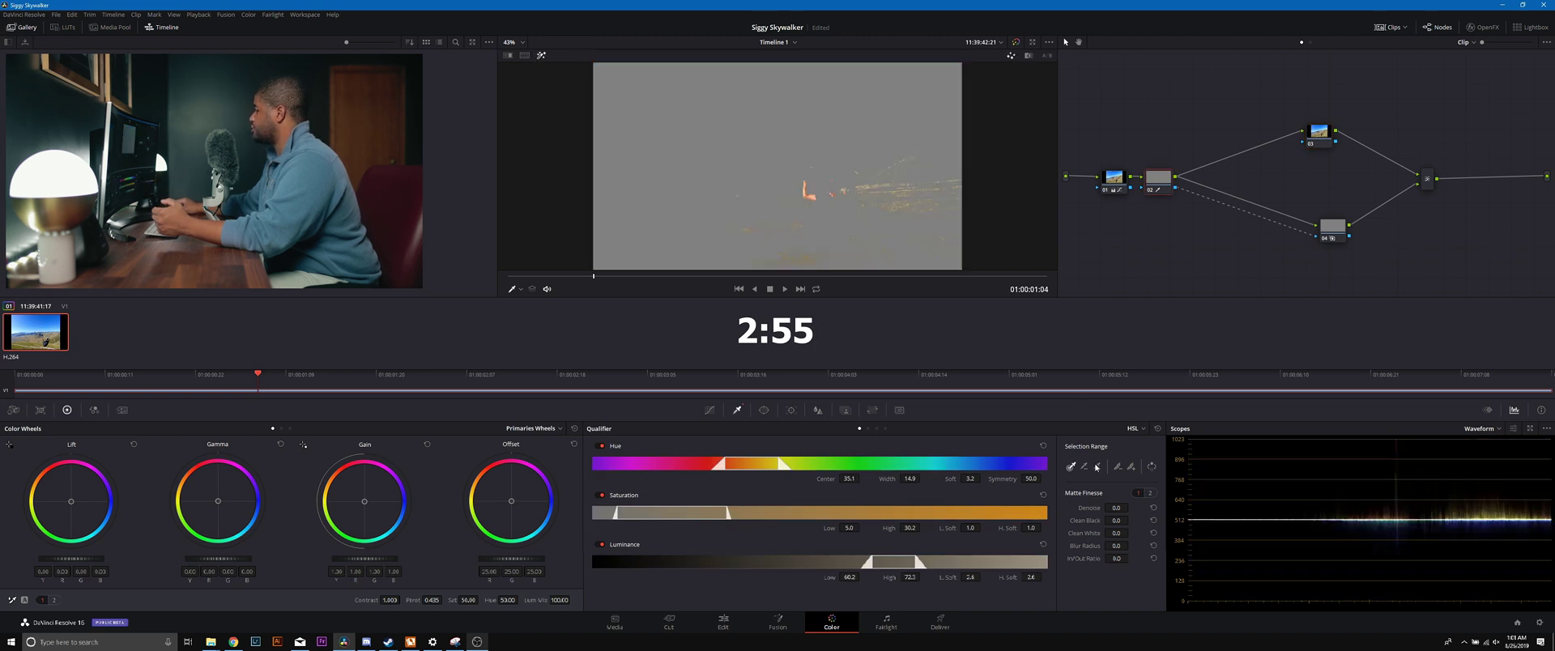
pyautogui.moveTo(1114, 507)
pyautogui.mouseDown()
pyautogui.moveTo(1130, 507)
pyautogui.moveTo(1114, 507)
pyautogui.mouseUp()
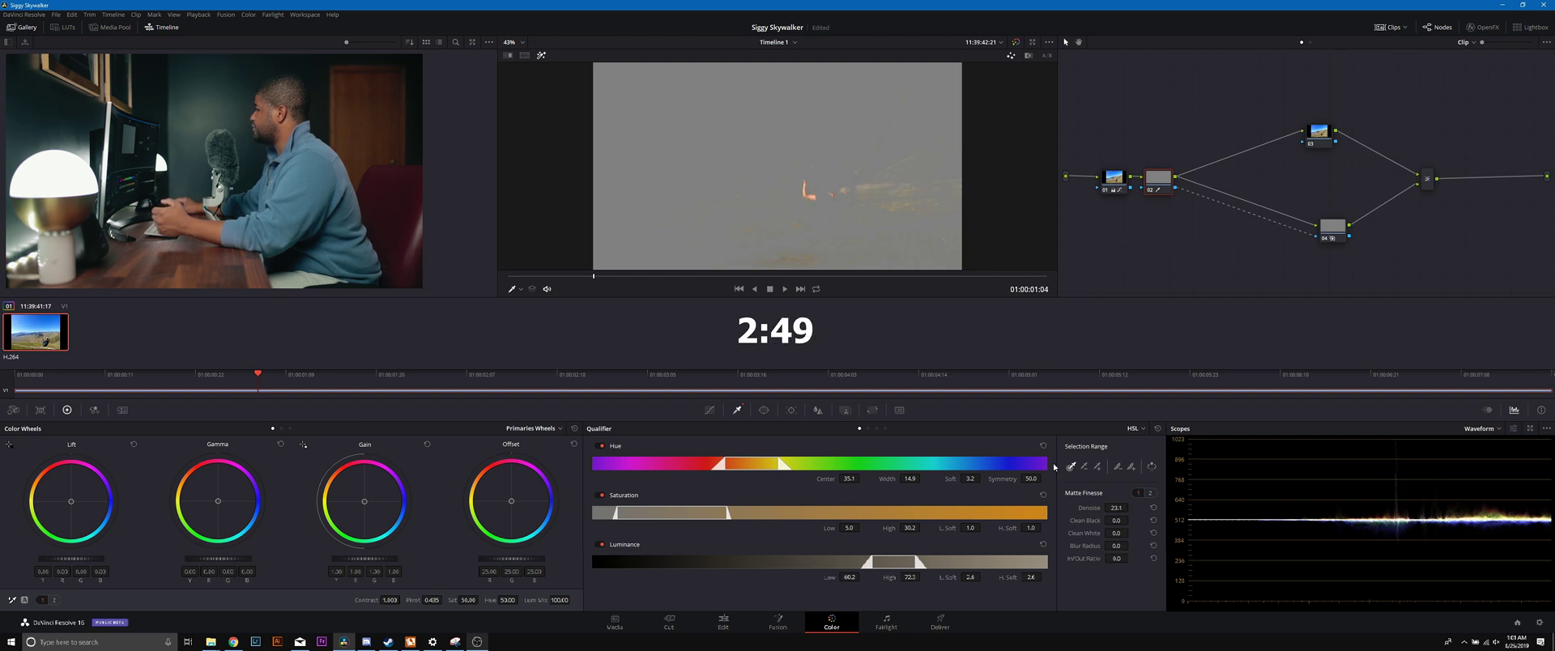
# Step: Return to the full-colour view and raise node 01's saturation to 62.40
pyautogui.click(542, 55)
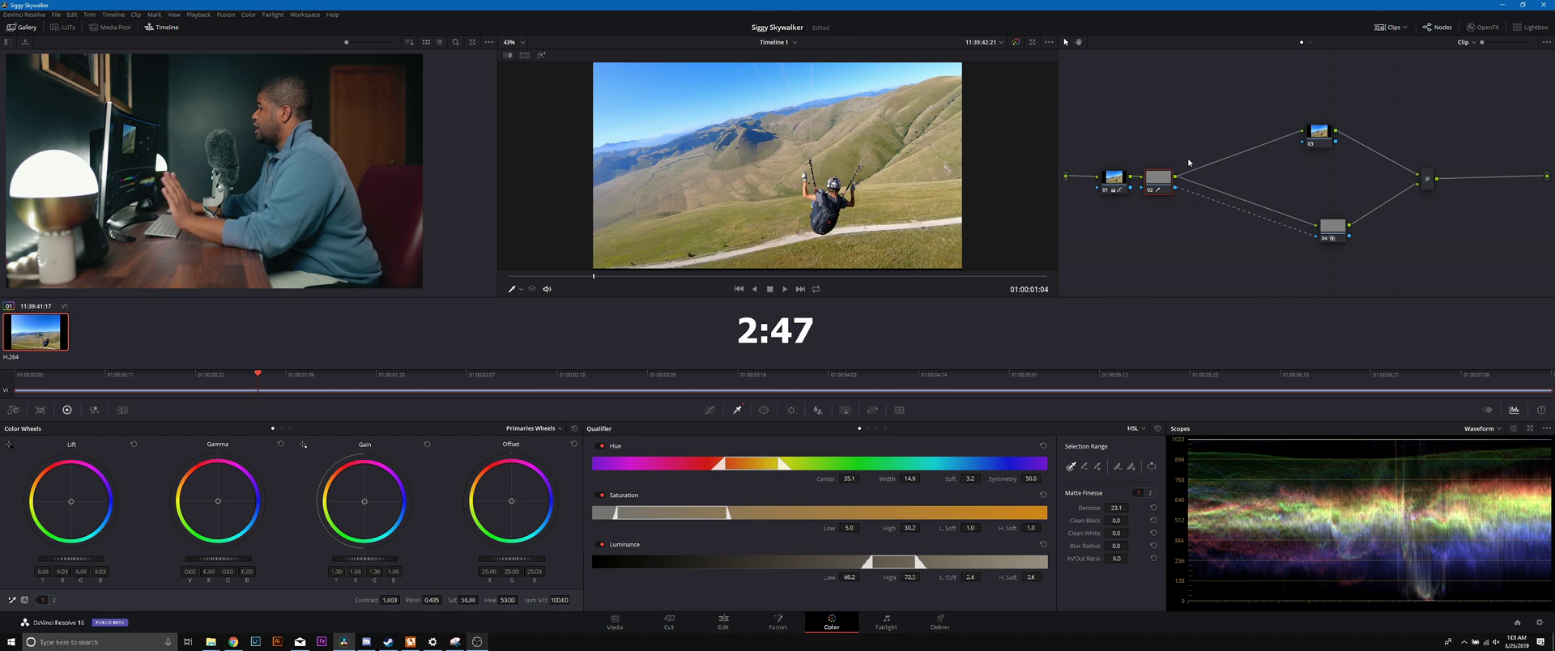
pyautogui.click(1117, 179)
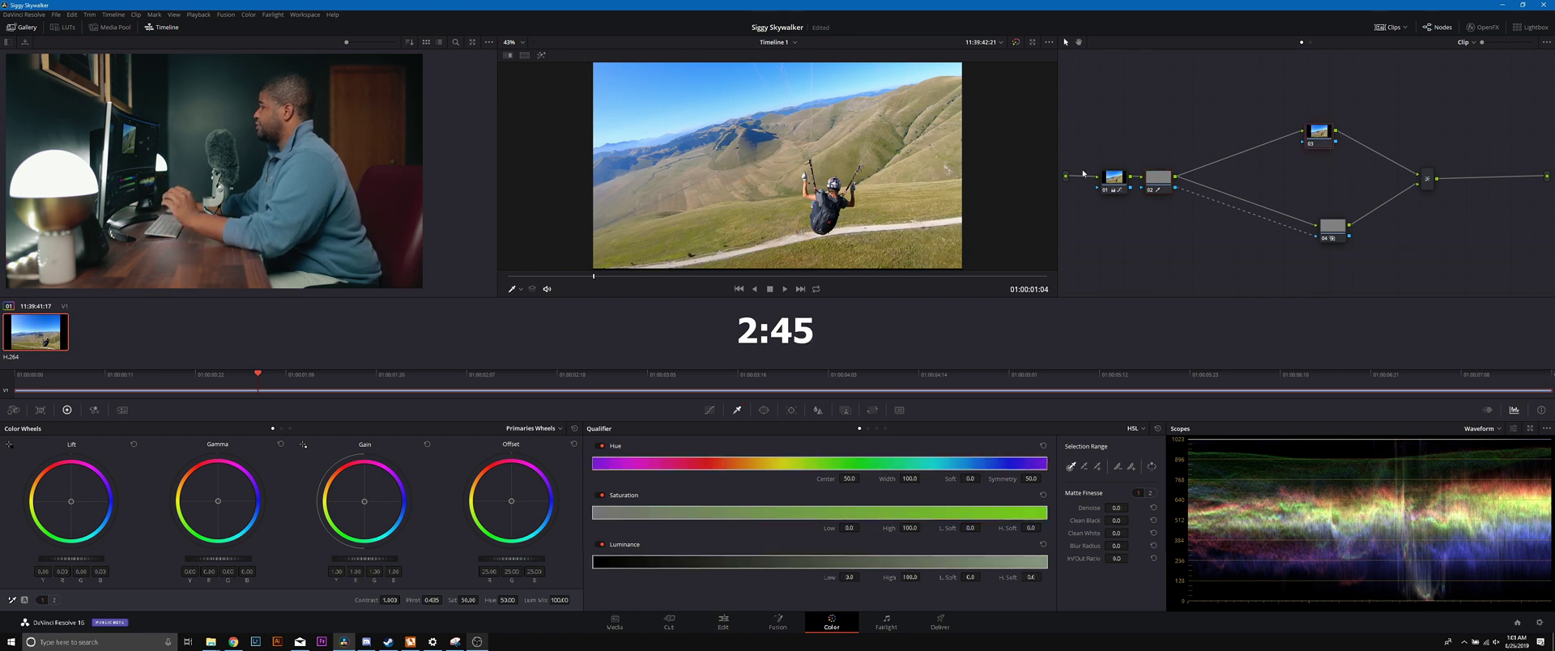
pyautogui.moveTo(468, 600); pyautogui.dragTo(486, 600)
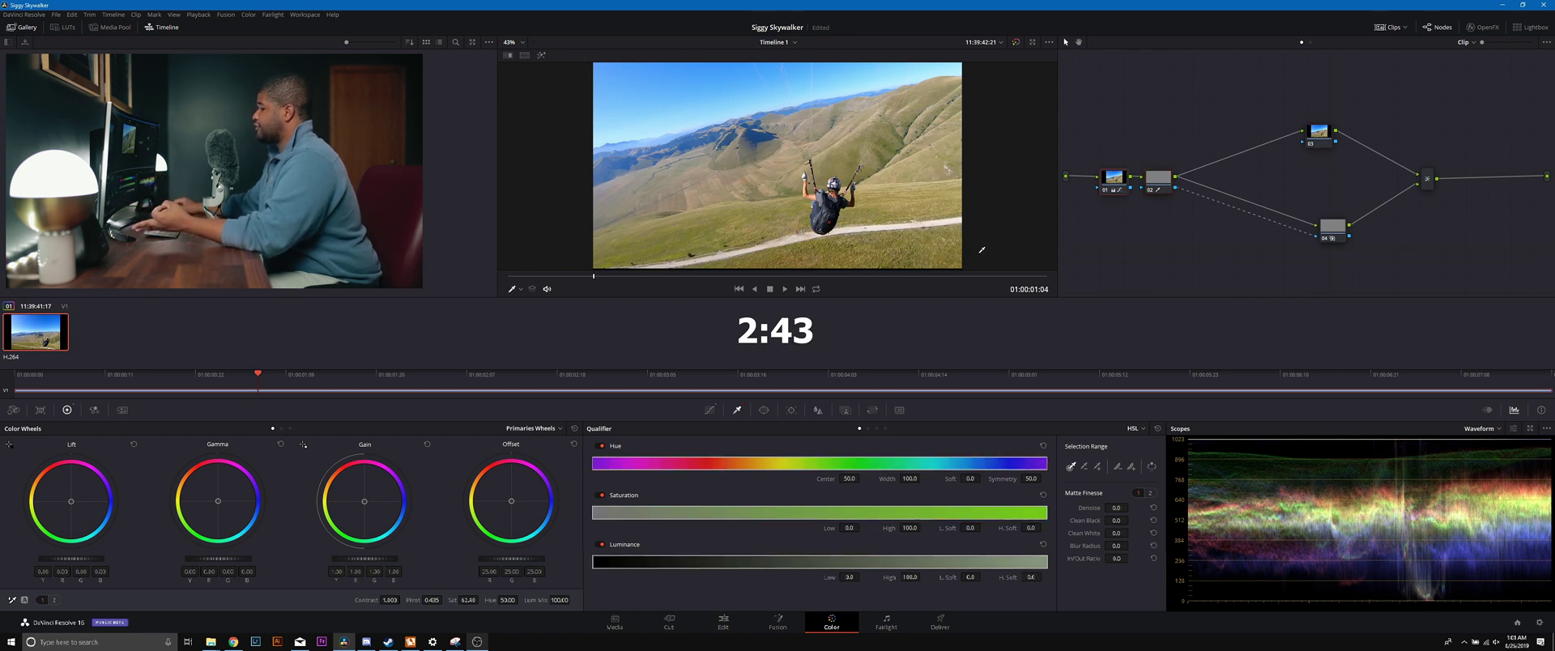
# Step: Pull node 03's red curve below the diagonal to cool the landscape
pyautogui.click(710, 410)
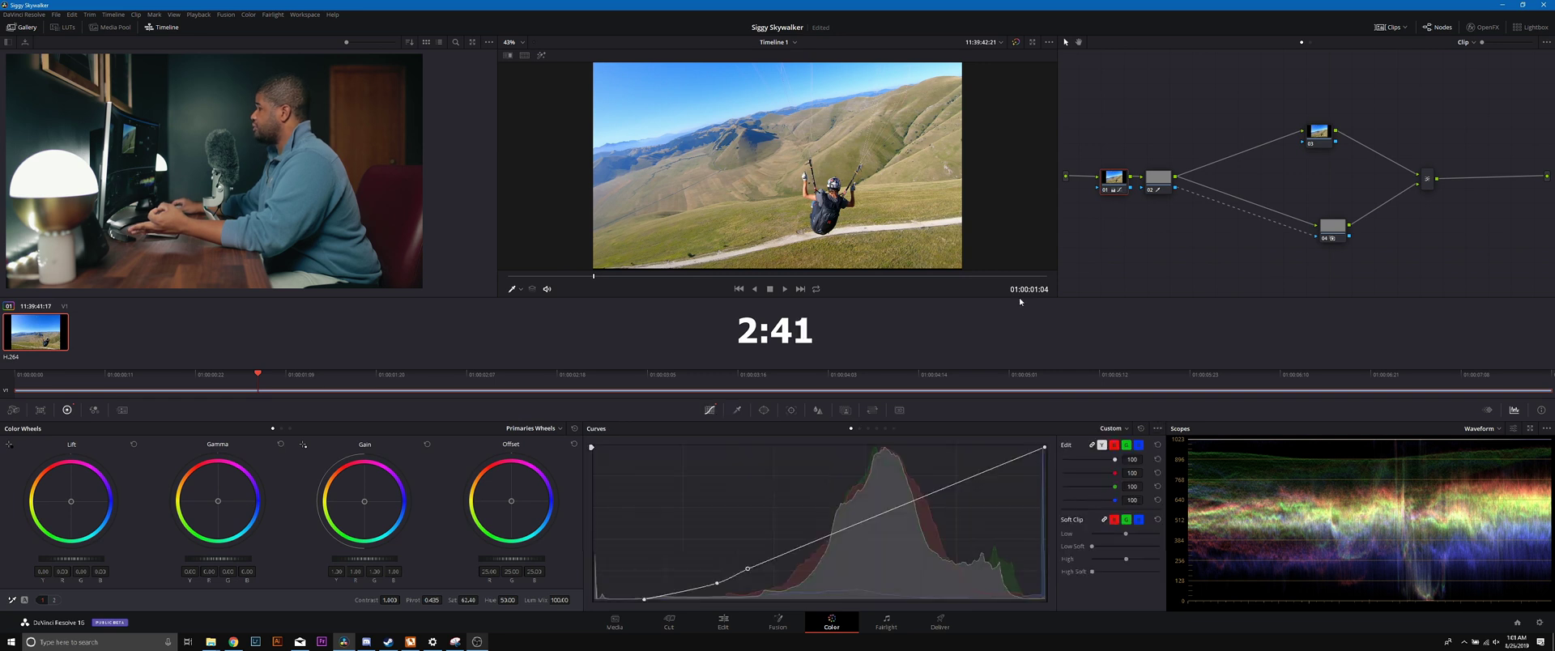
pyautogui.hotkey('ctrl', 'z')
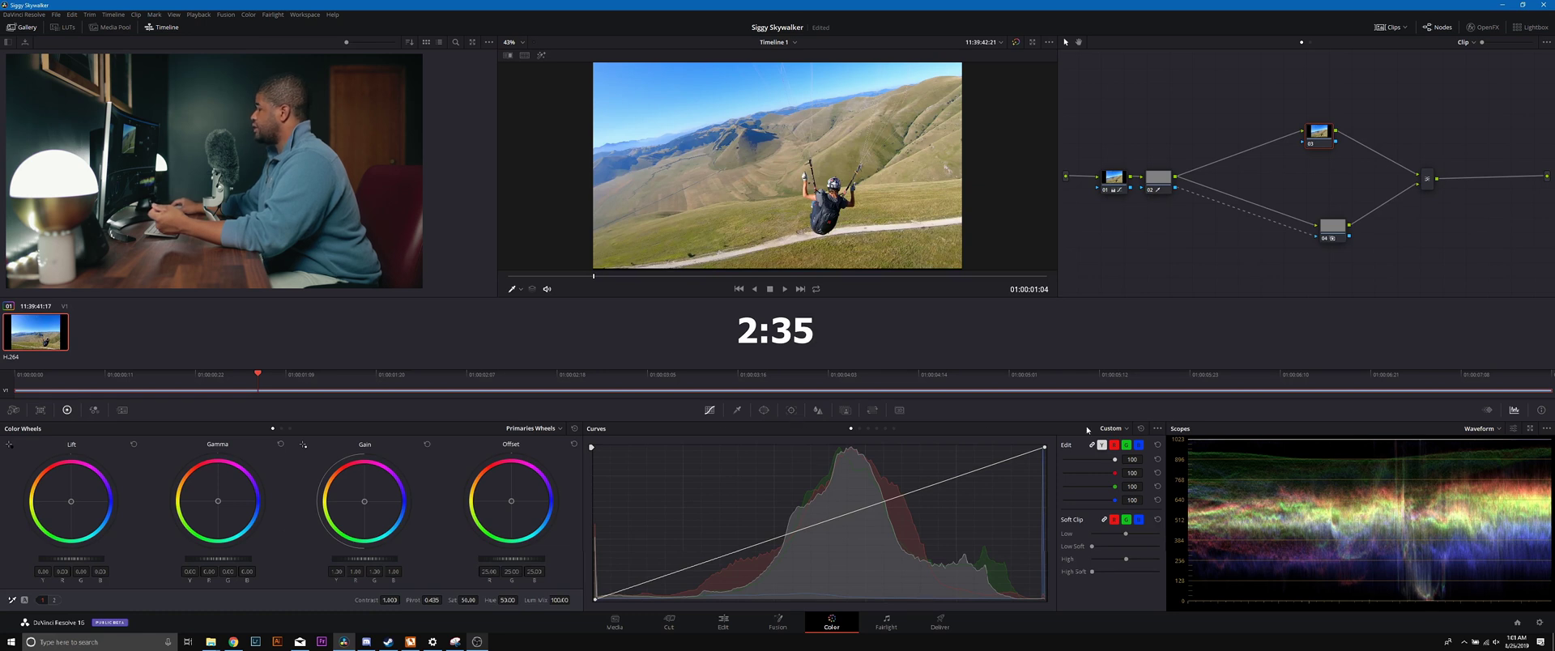
pyautogui.click(1114, 444)
pyautogui.moveTo(690, 571); pyautogui.dragTo(690, 593)
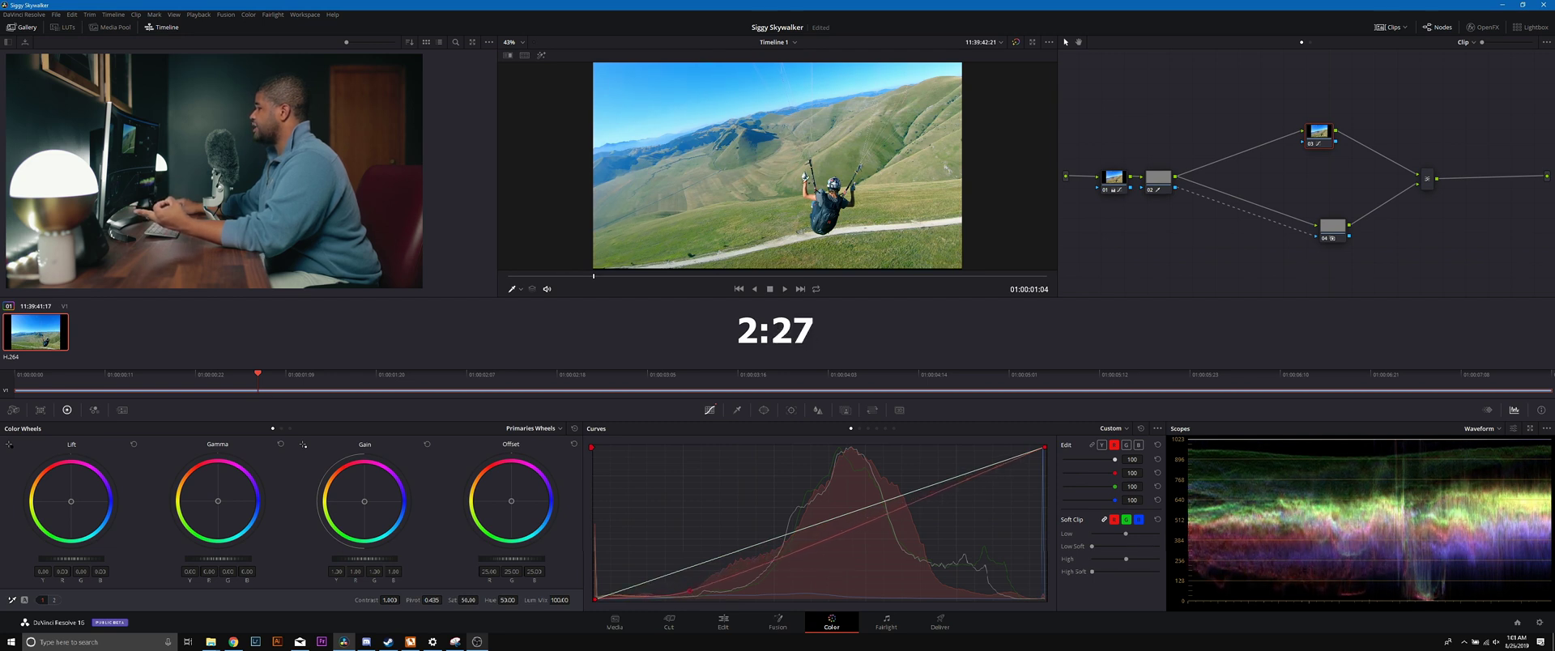
pyautogui.click(1122, 182)
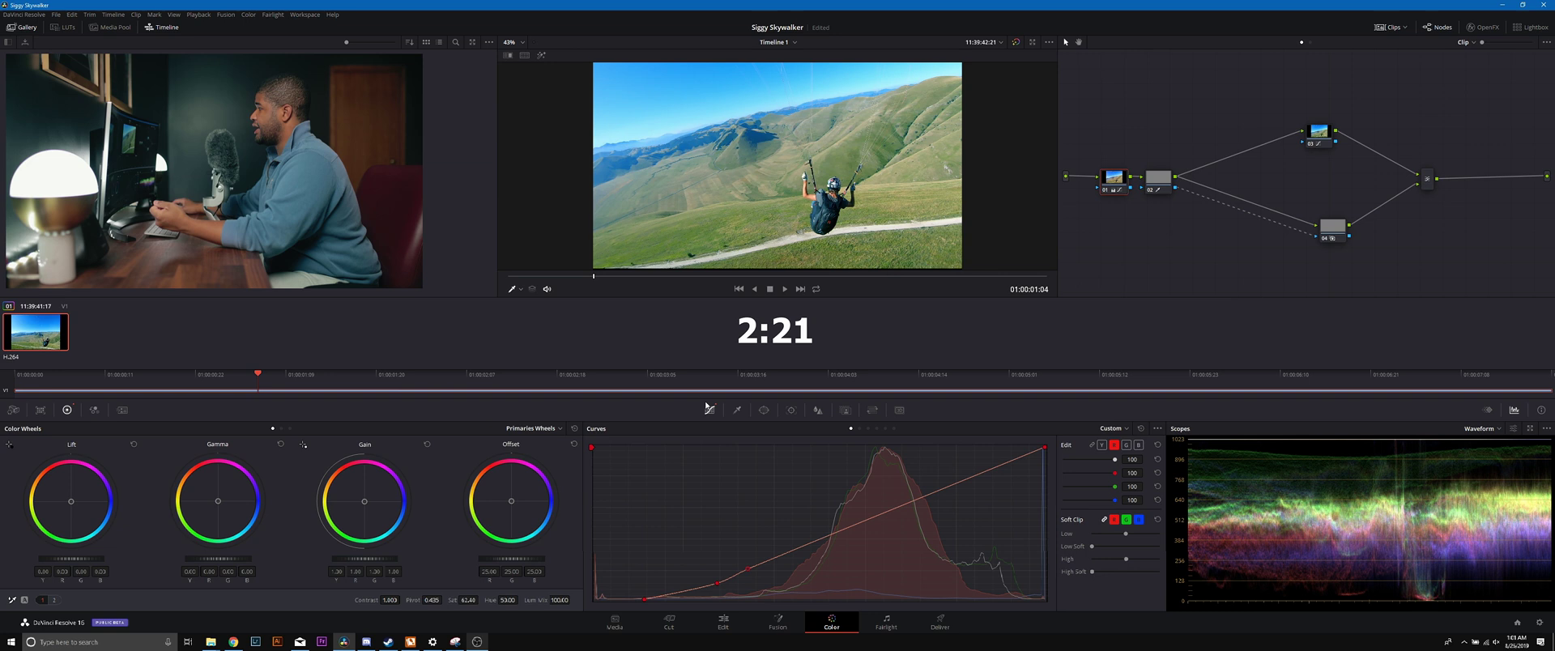
# Step: Warm node 02 by settling its temperature at about 410
pyautogui.hotkey('alt', 'shift', "'")
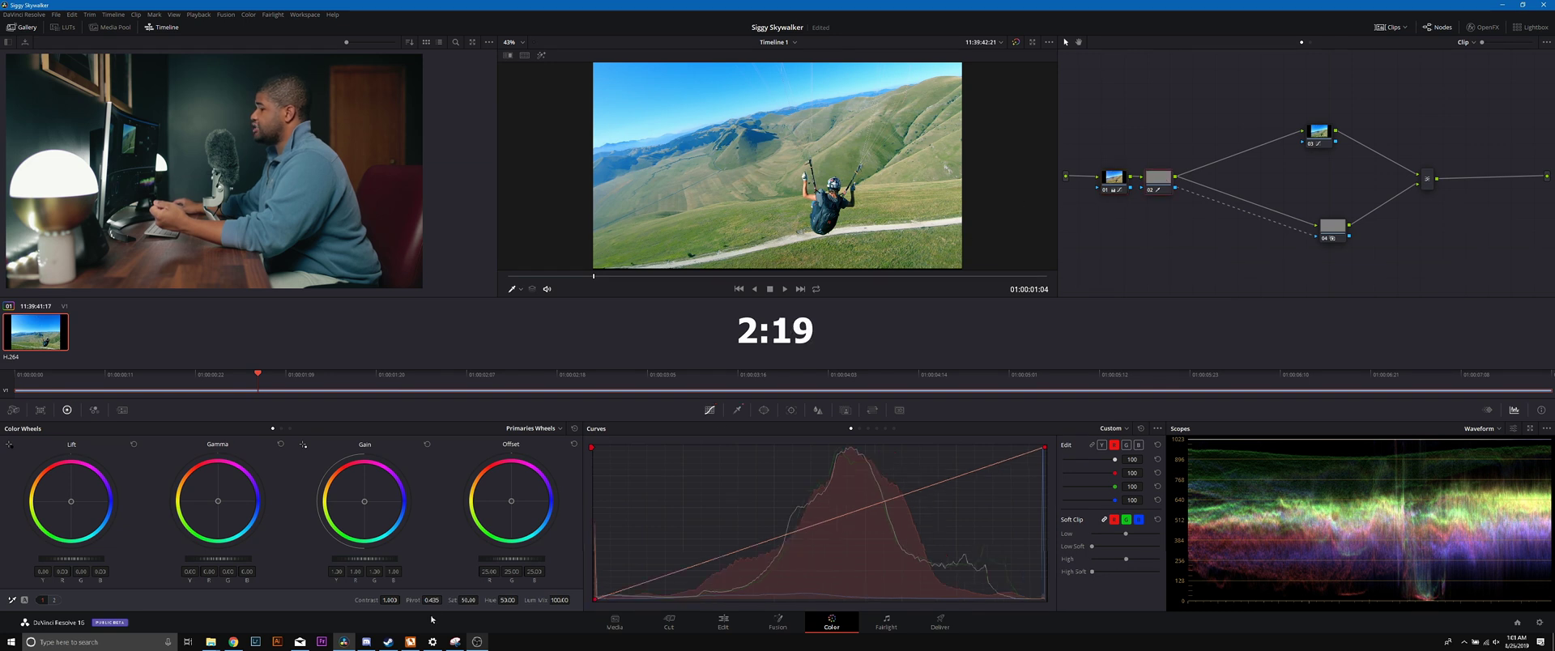
pyautogui.scroll(-1, 235, 604)
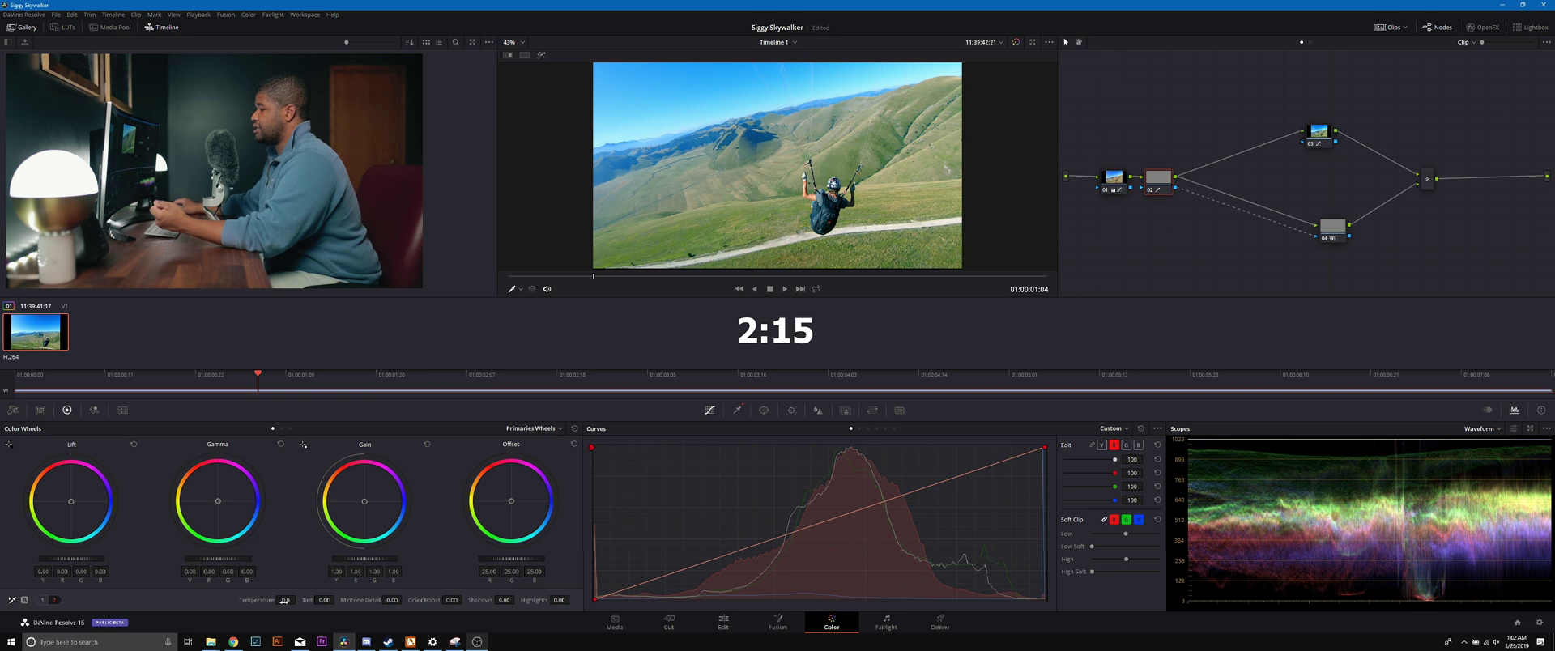
pyautogui.moveTo(285, 600); pyautogui.dragTo(302, 600)
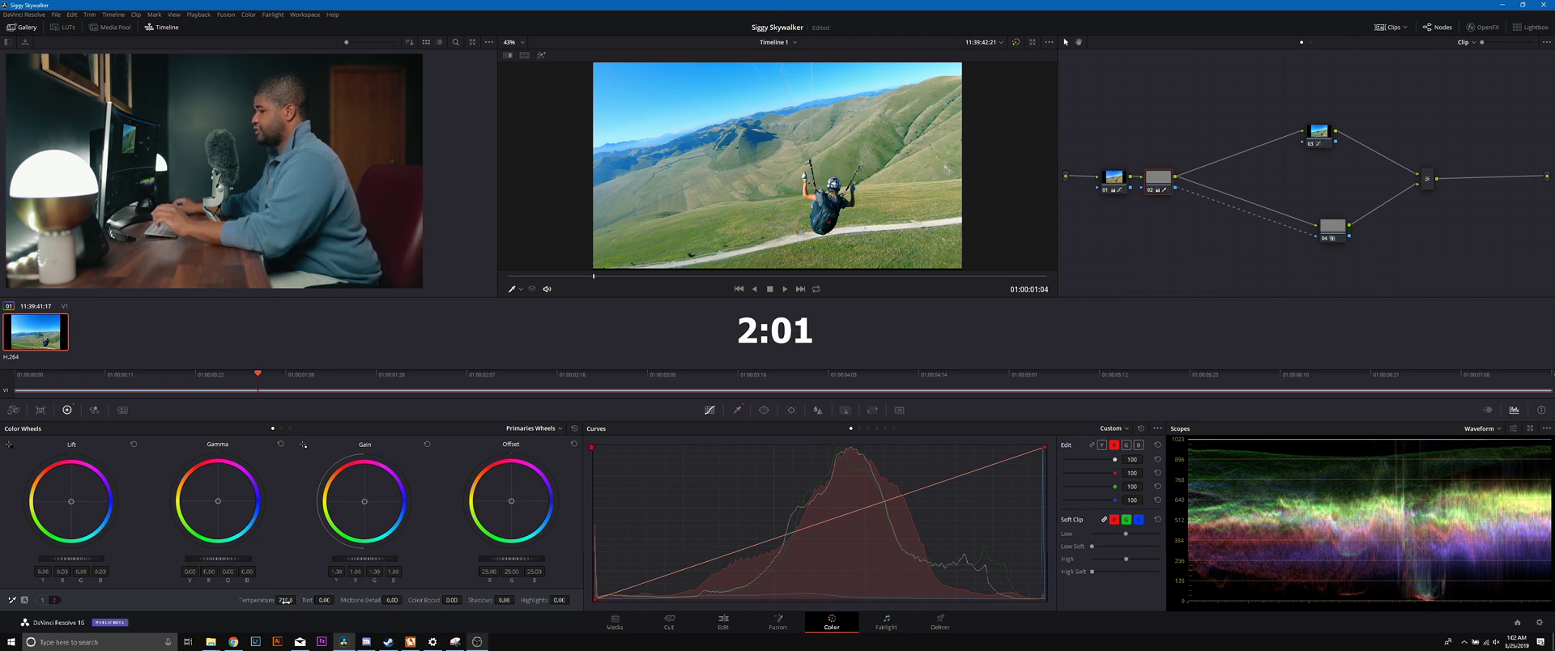
pyautogui.doubleClick(288, 600)
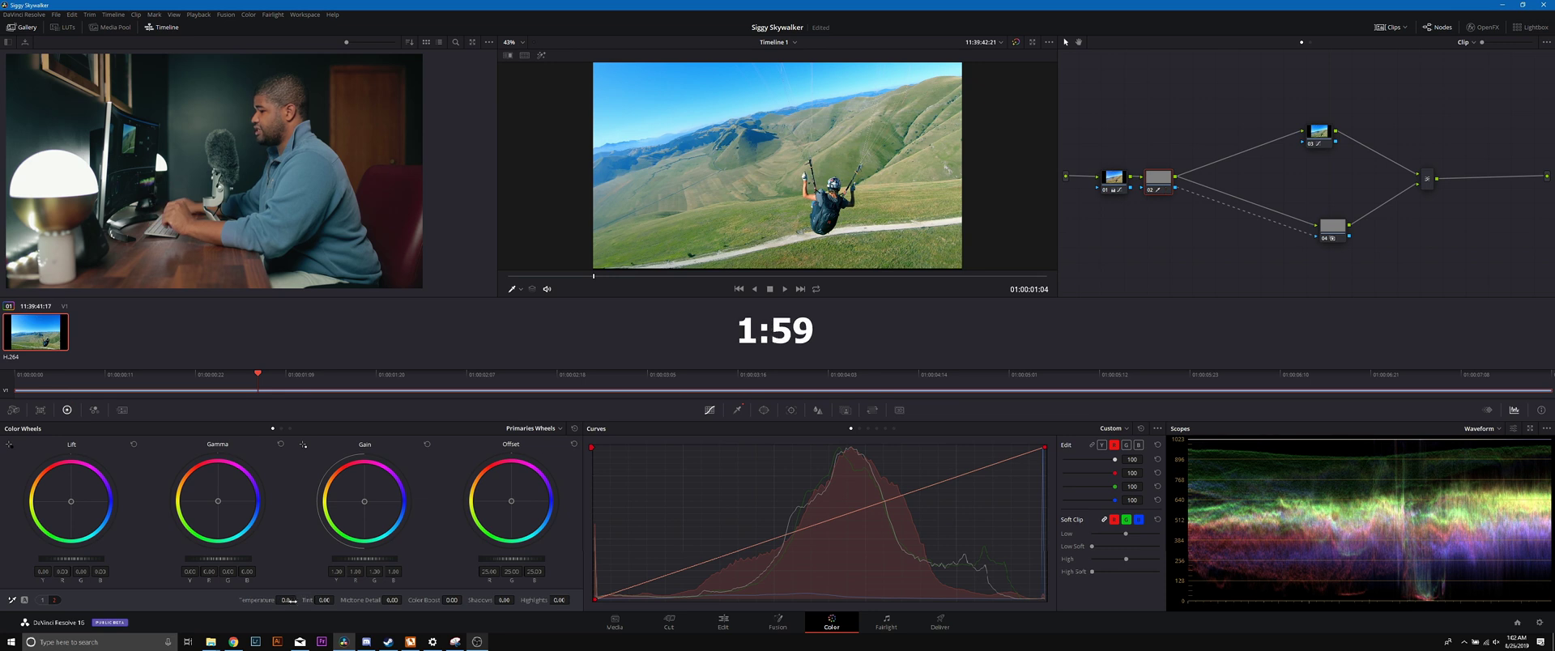
pyautogui.moveTo(298, 600); pyautogui.dragTo(300, 600)
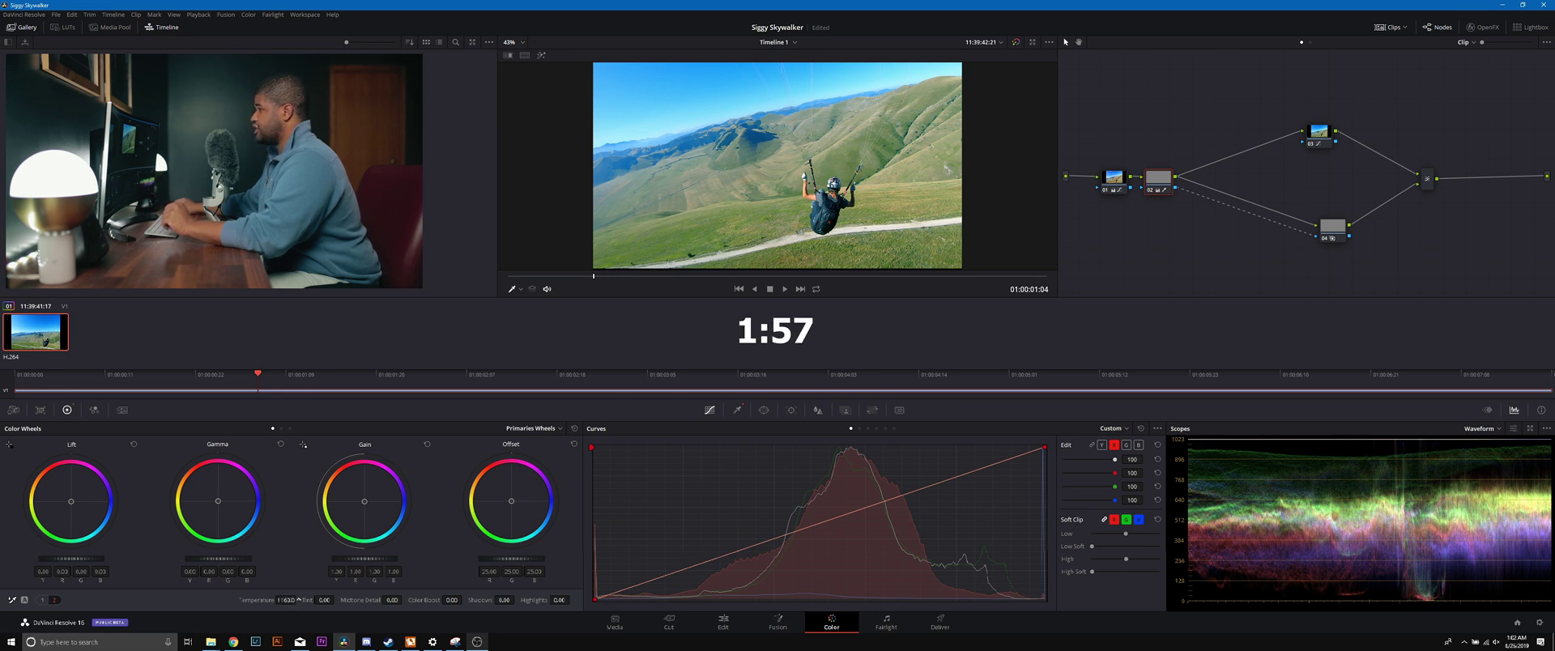
pyautogui.click(1318, 132)
# Step: Lower node 03's luma curve and set node 01's saturation back to 62.40
pyautogui.click(1101, 445)
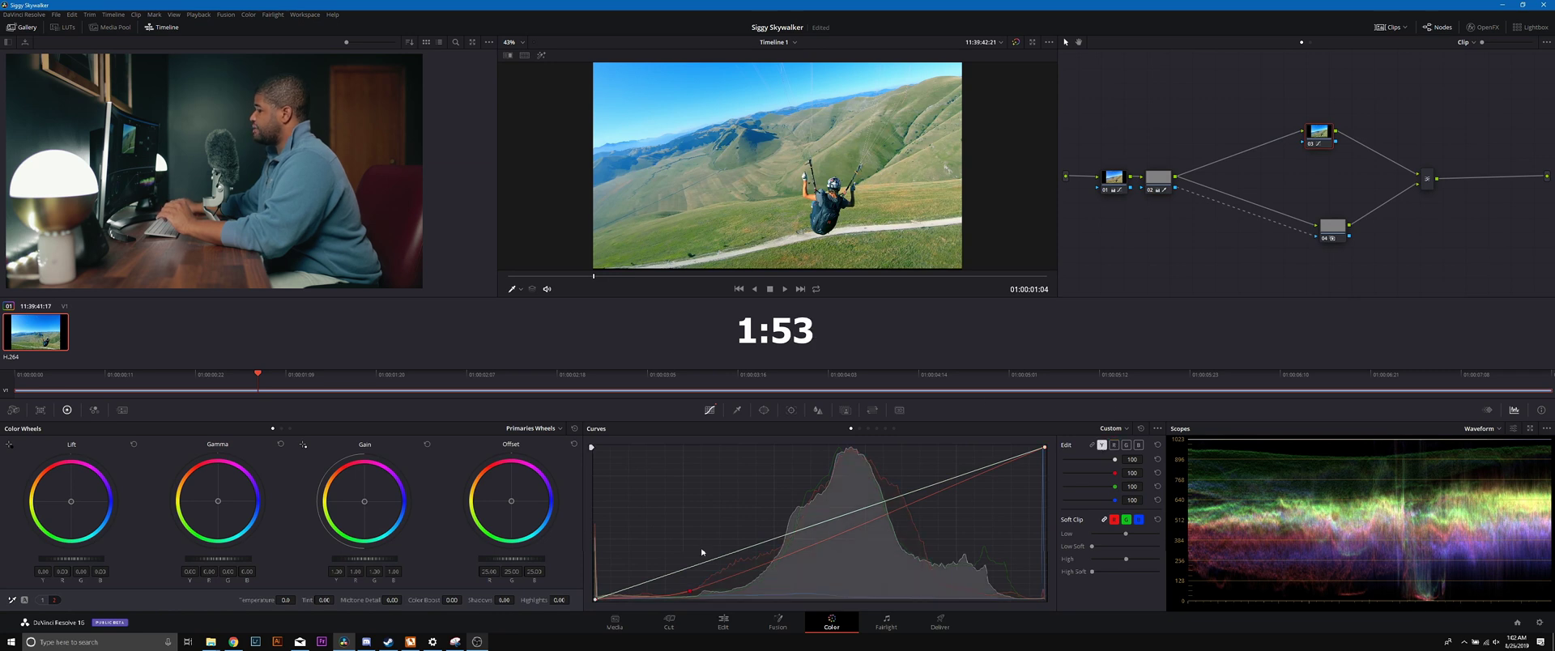
pyautogui.moveTo(689, 568); pyautogui.dragTo(693, 580)
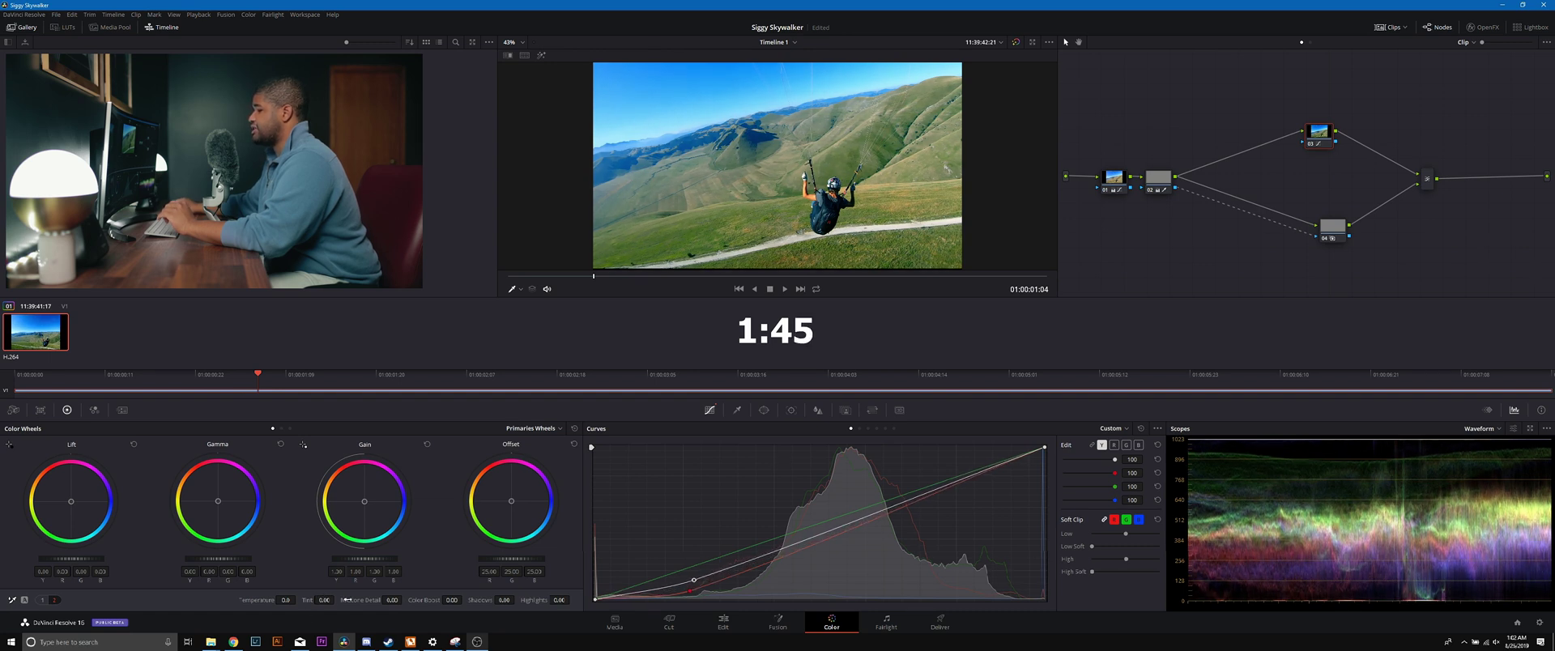
pyautogui.click(1111, 175)
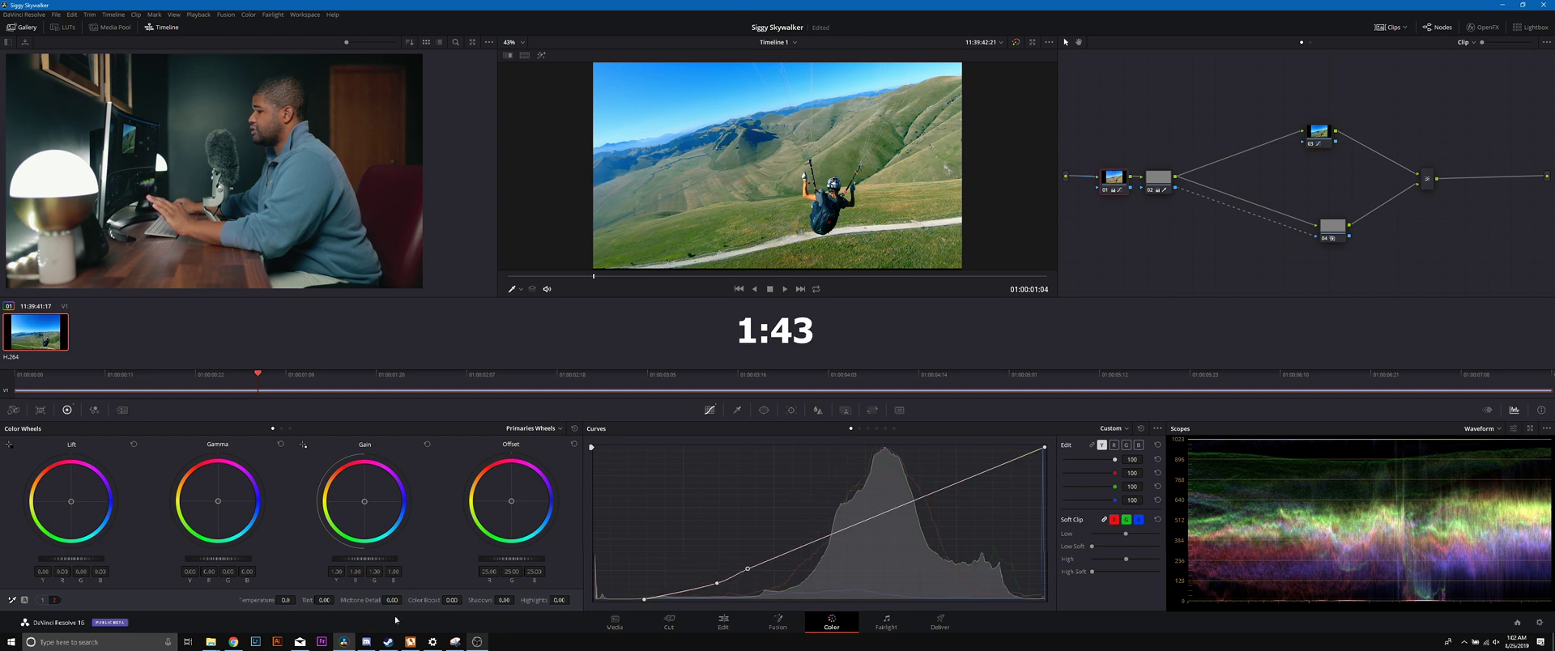
pyautogui.scroll(-1, 422, 603)
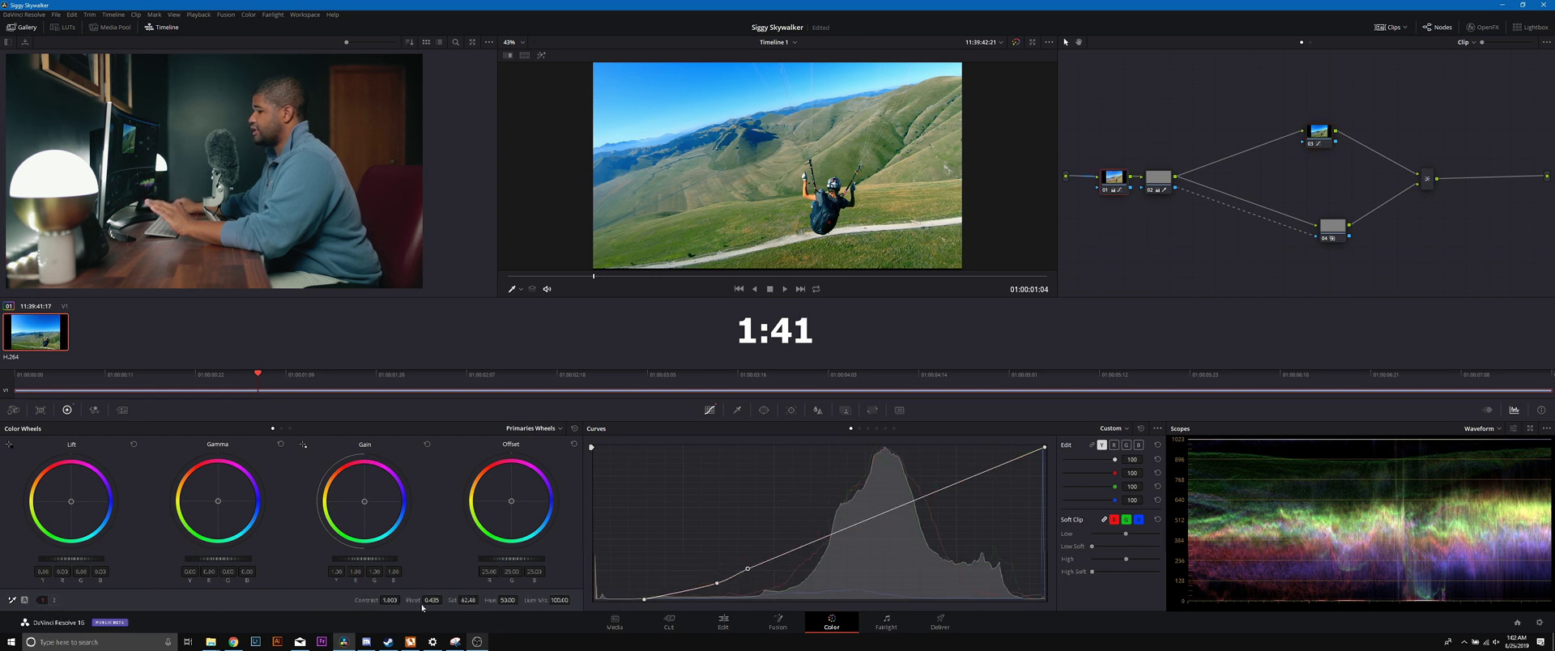
pyautogui.moveTo(469, 600); pyautogui.dragTo(464, 600)
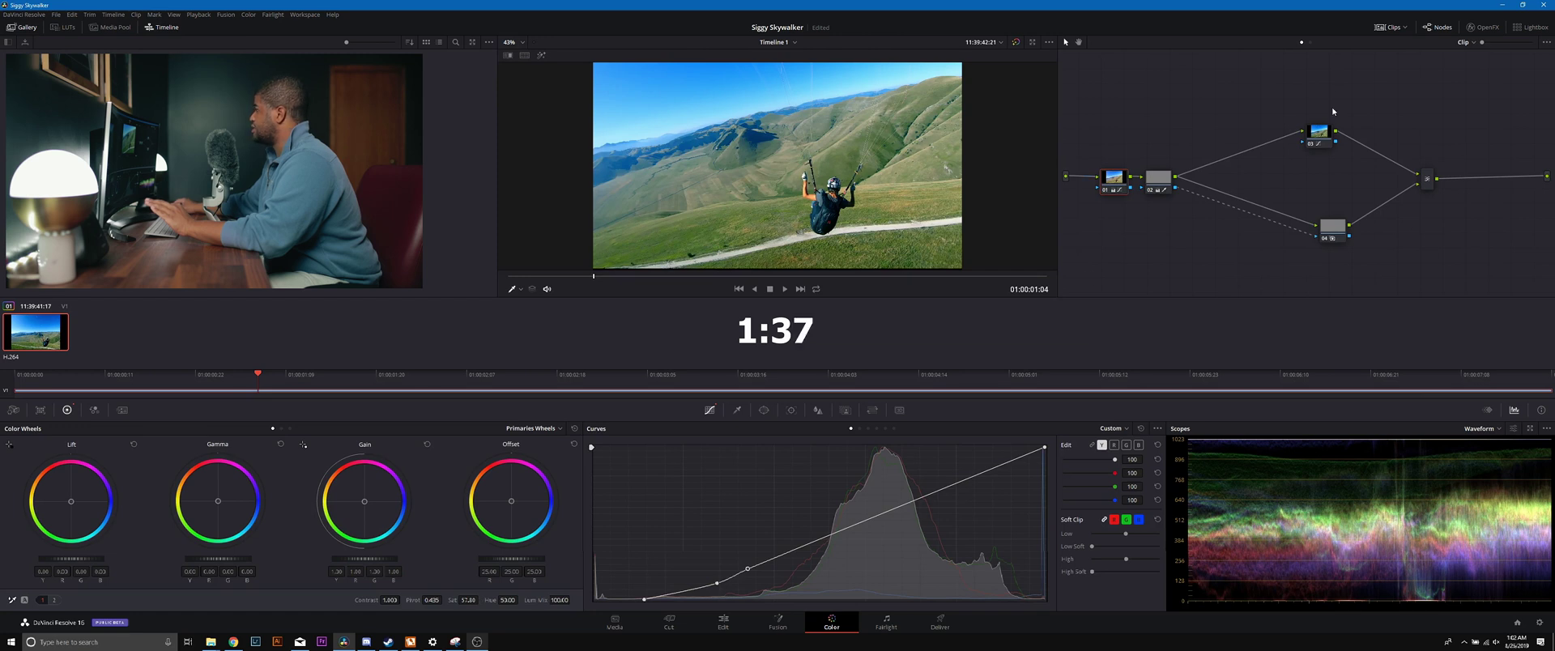
# Step: Add two control points on node 03's blue curve
pyautogui.click(1319, 132)
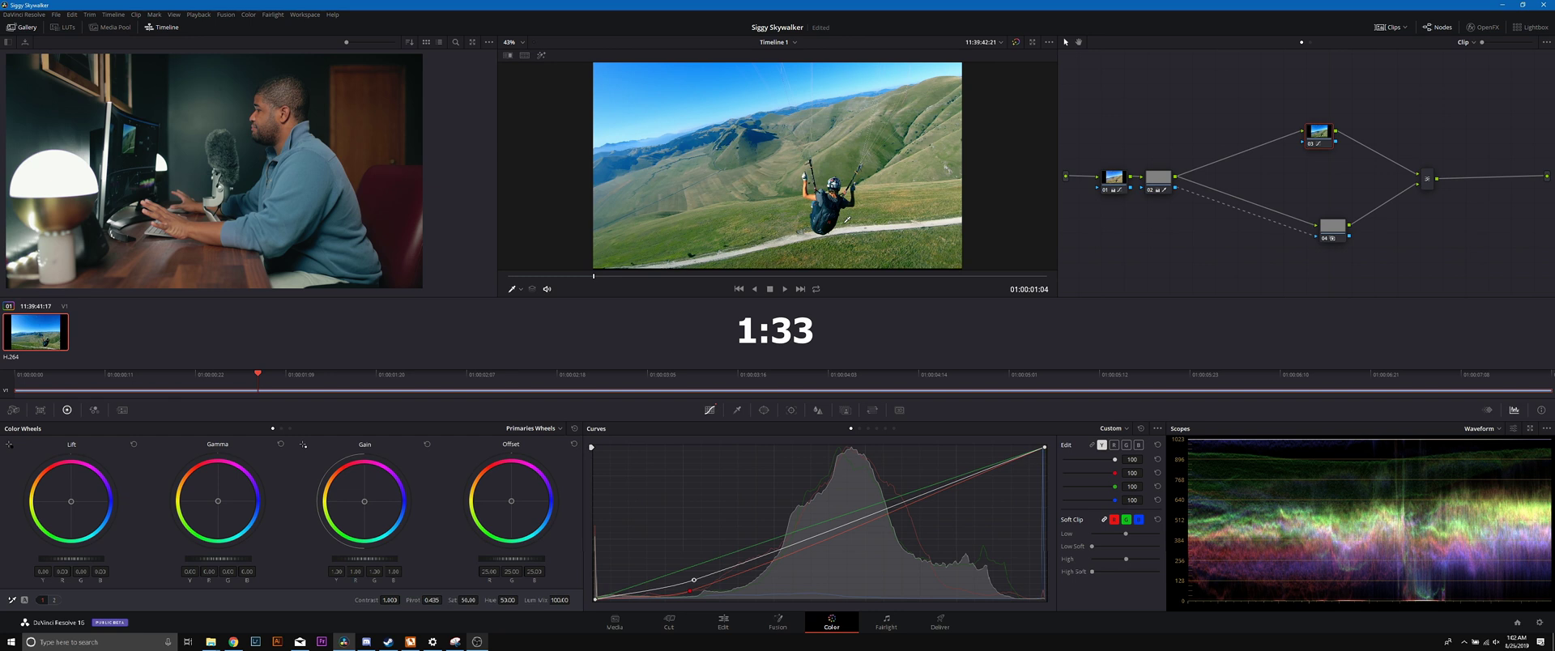
pyautogui.click(1138, 444)
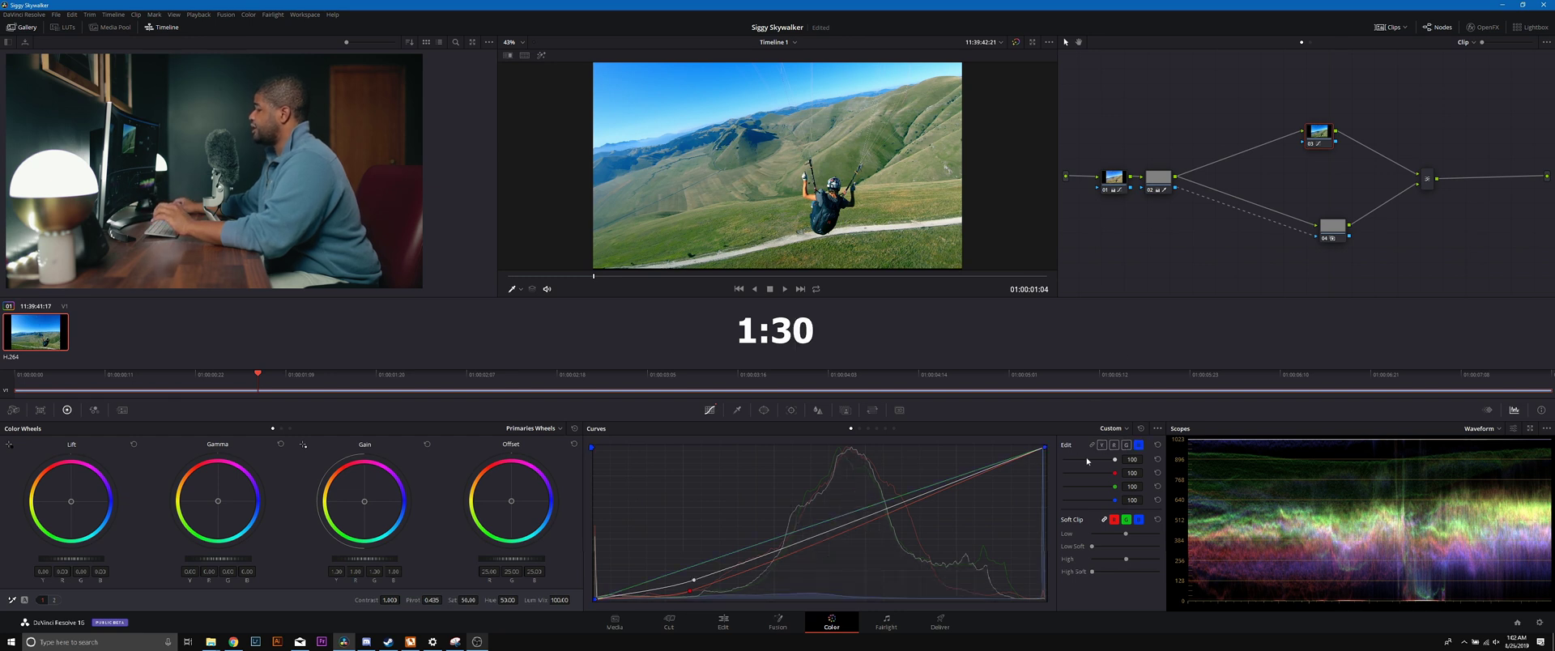
pyautogui.click(680, 569)
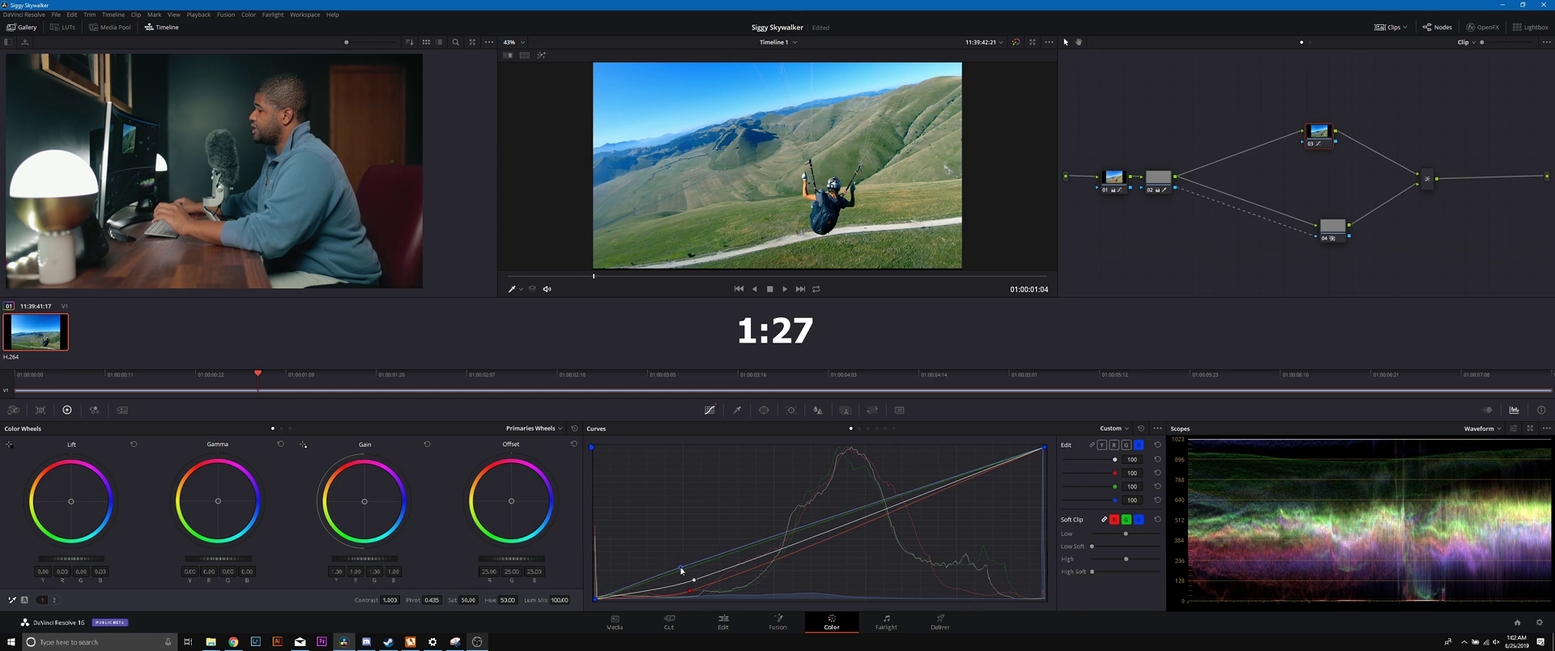
pyautogui.click(799, 532)
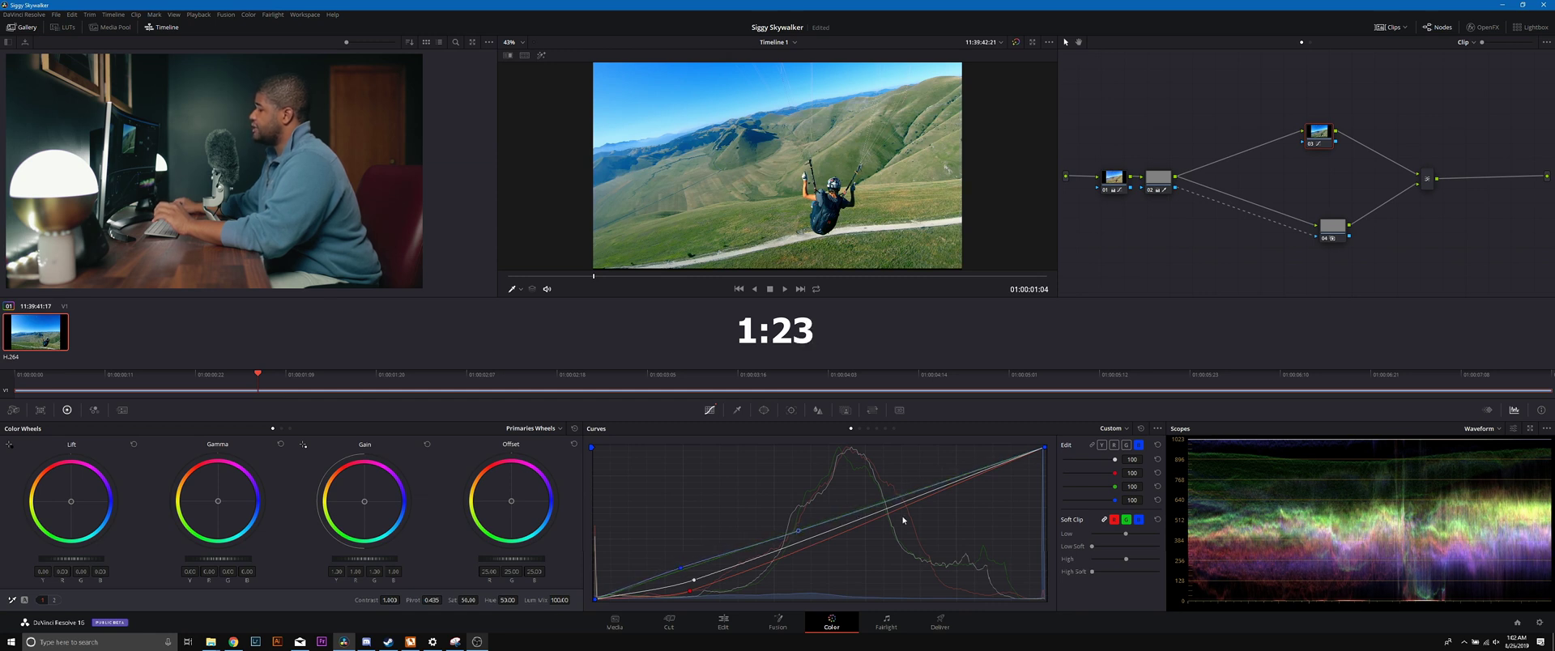
# Step: Add two points on node 03's green curve and compare with the grade bypassed
pyautogui.click(1126, 445)
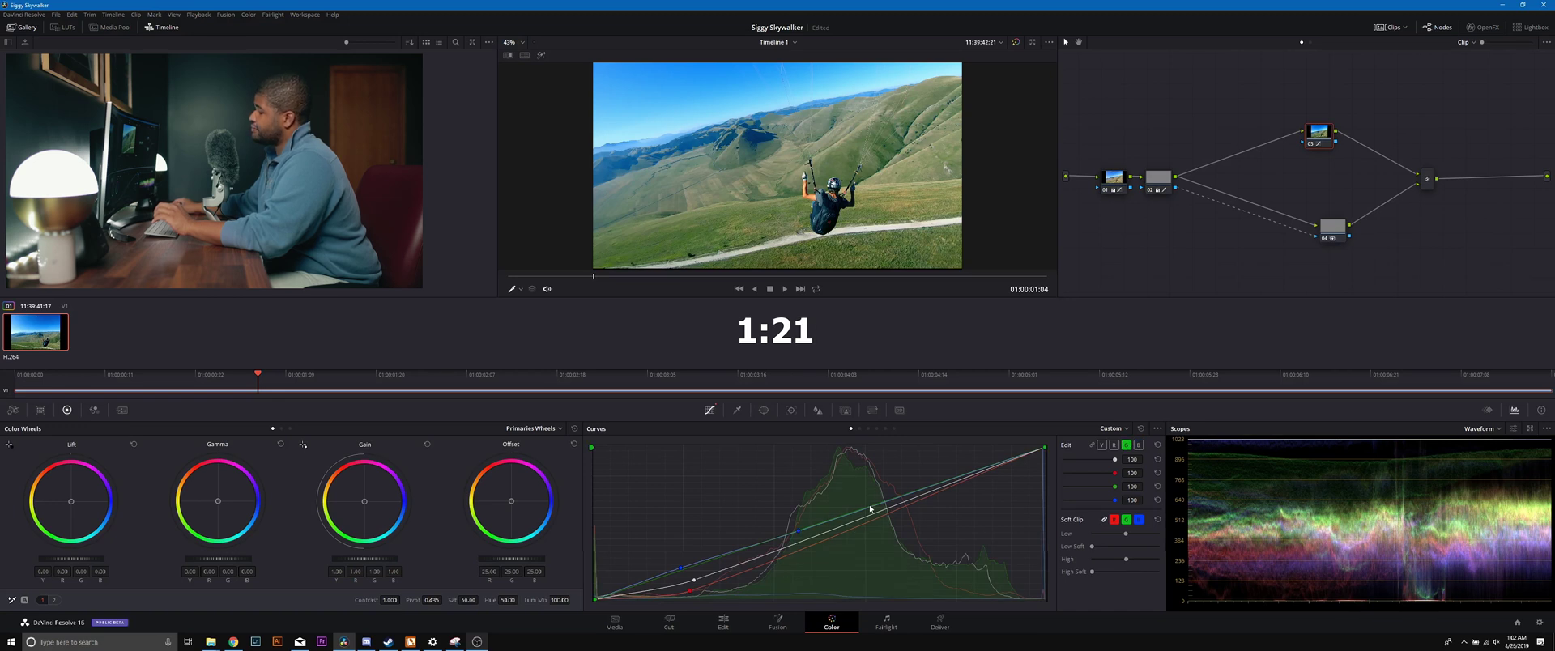
pyautogui.moveTo(887, 501); pyautogui.dragTo(889, 497)
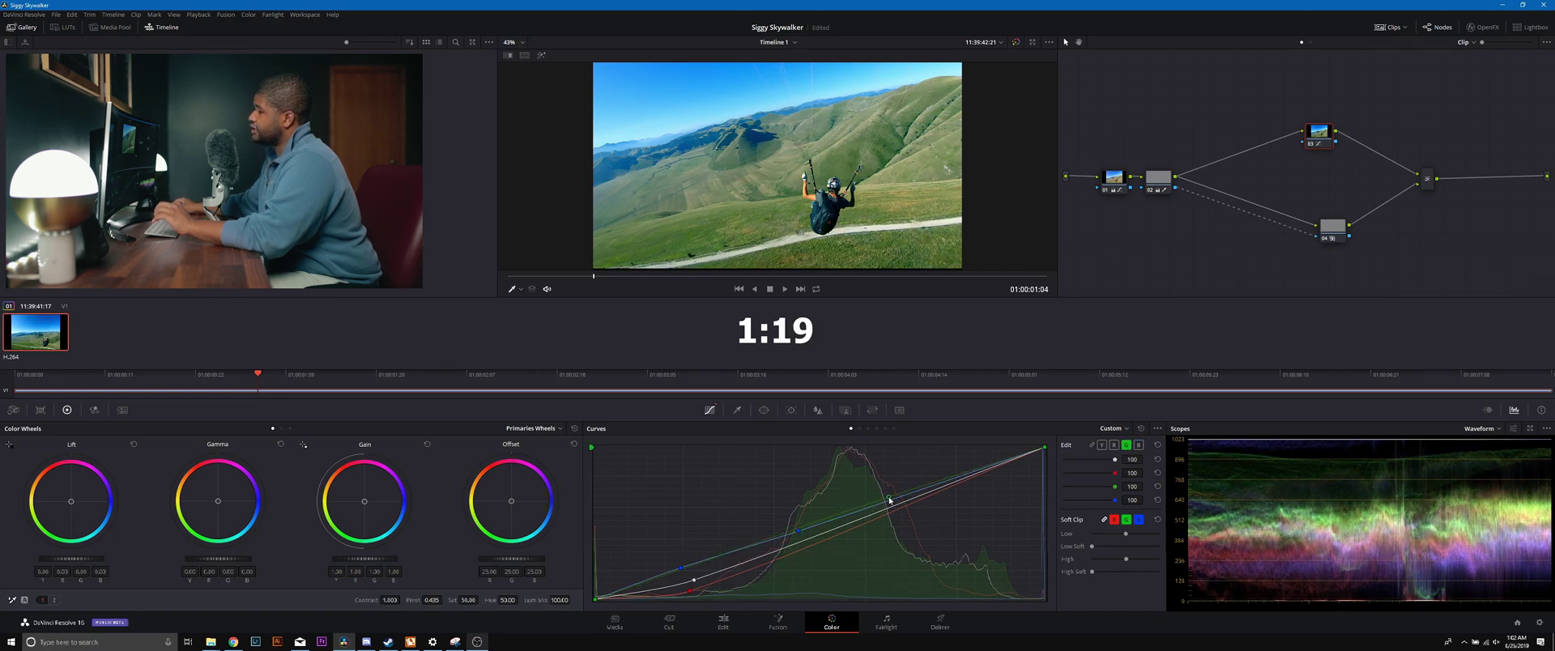
pyautogui.click(804, 530)
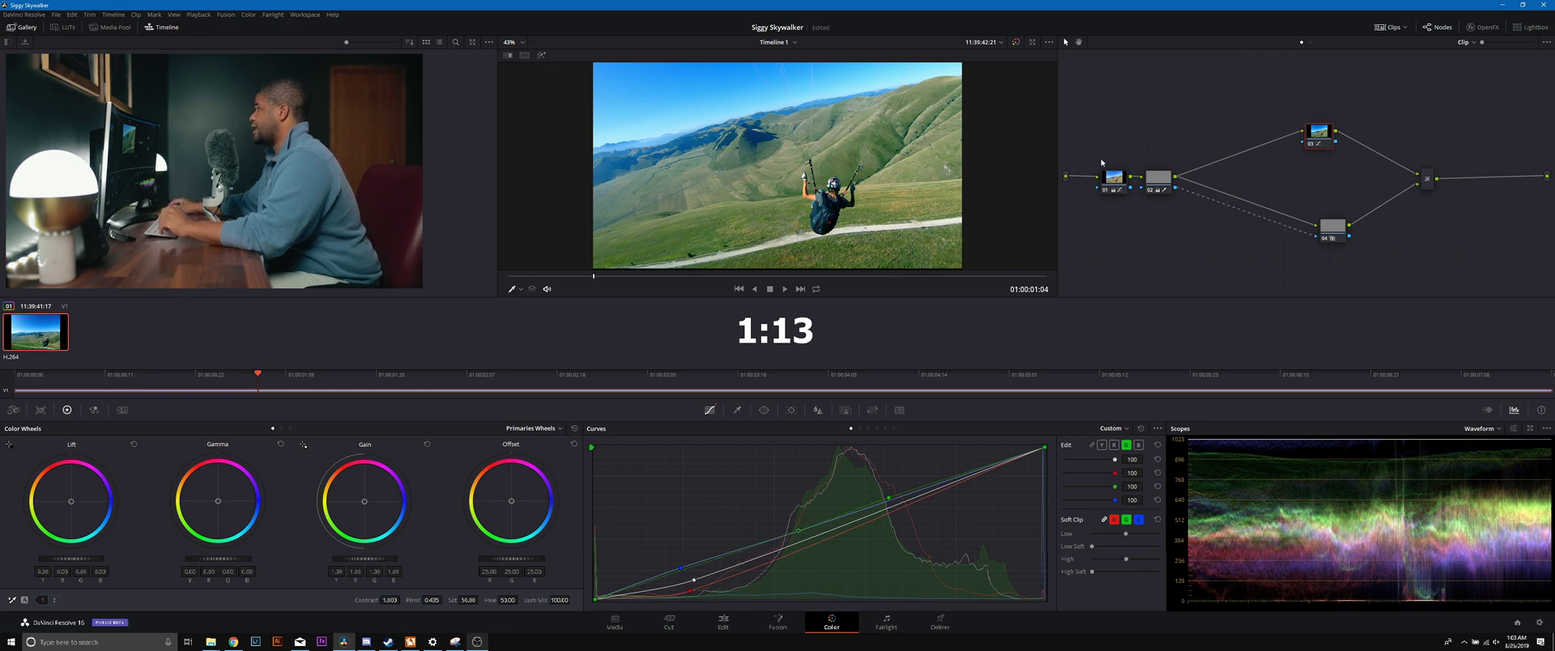
pyautogui.click(1016, 42)
pyautogui.click(1015, 42)
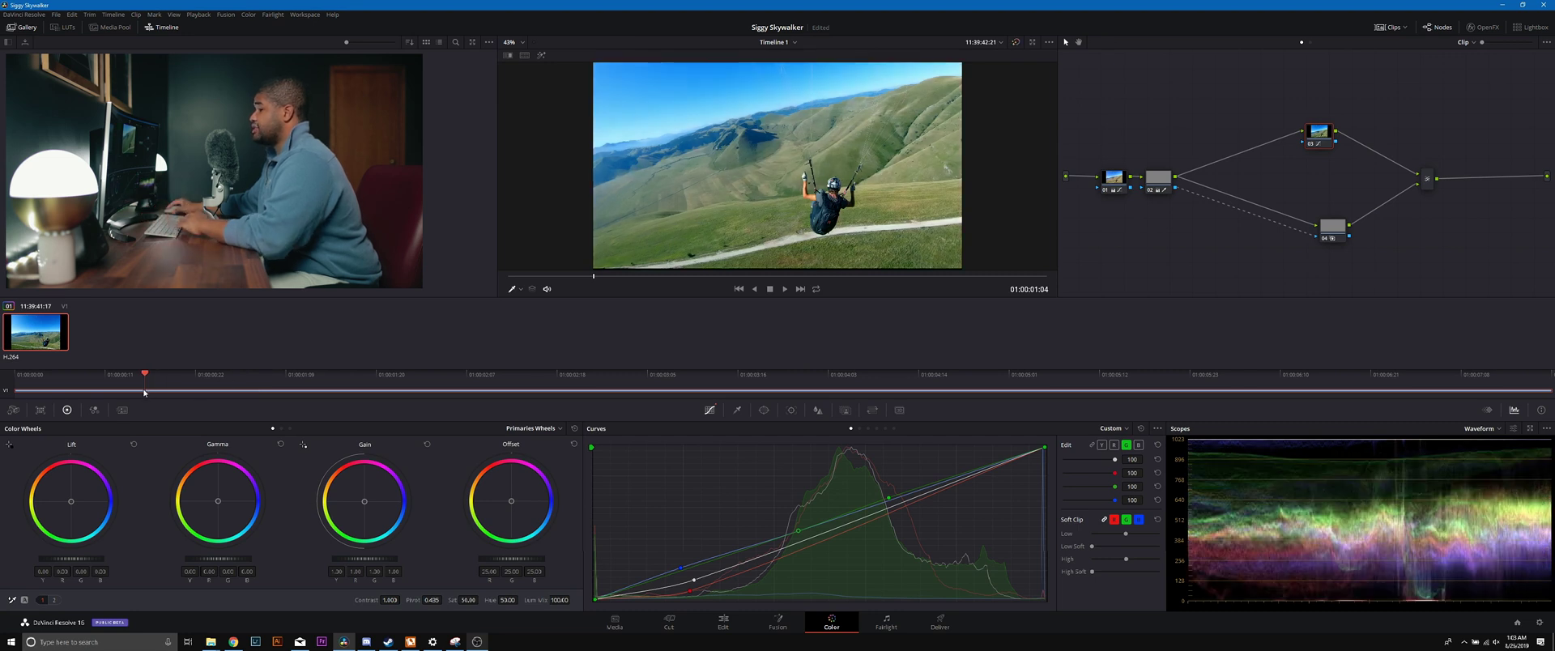
pyautogui.press('Home')
pyautogui.press('space')
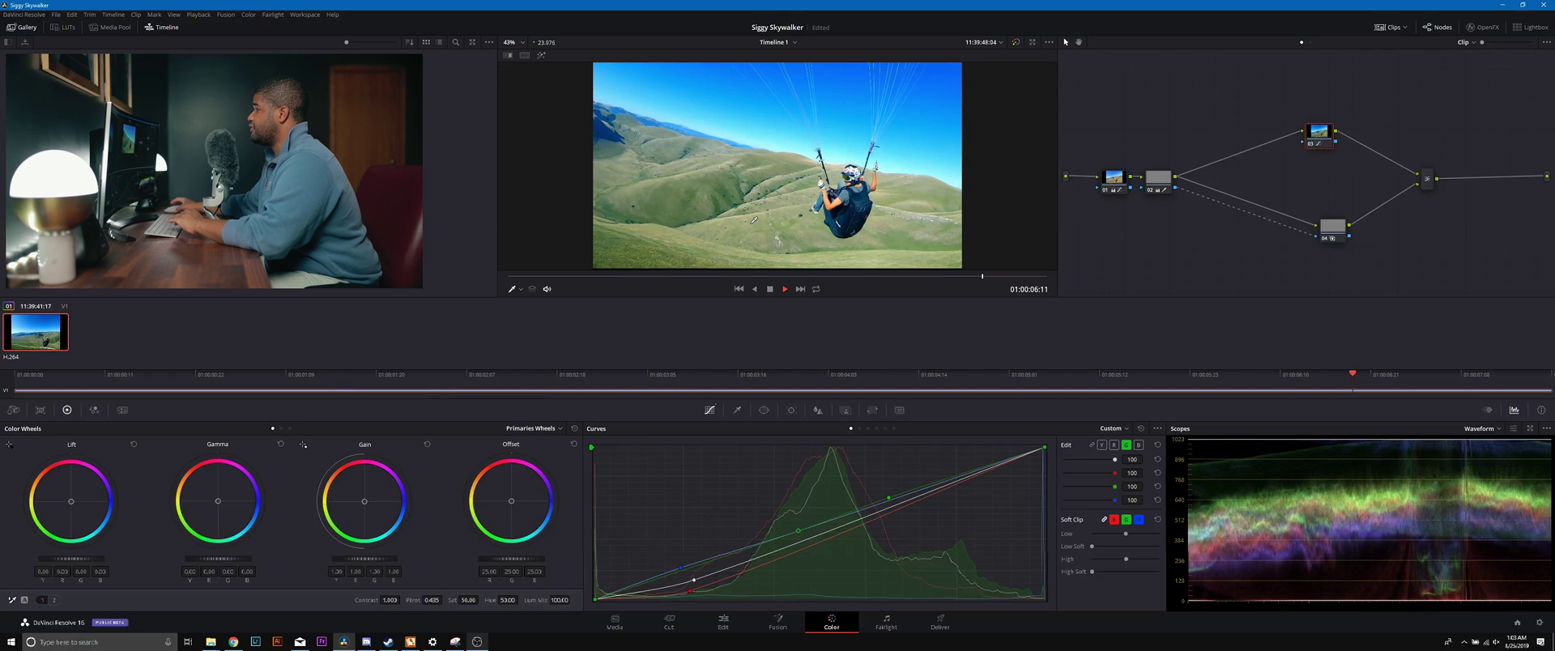
pyautogui.click(1015, 42)
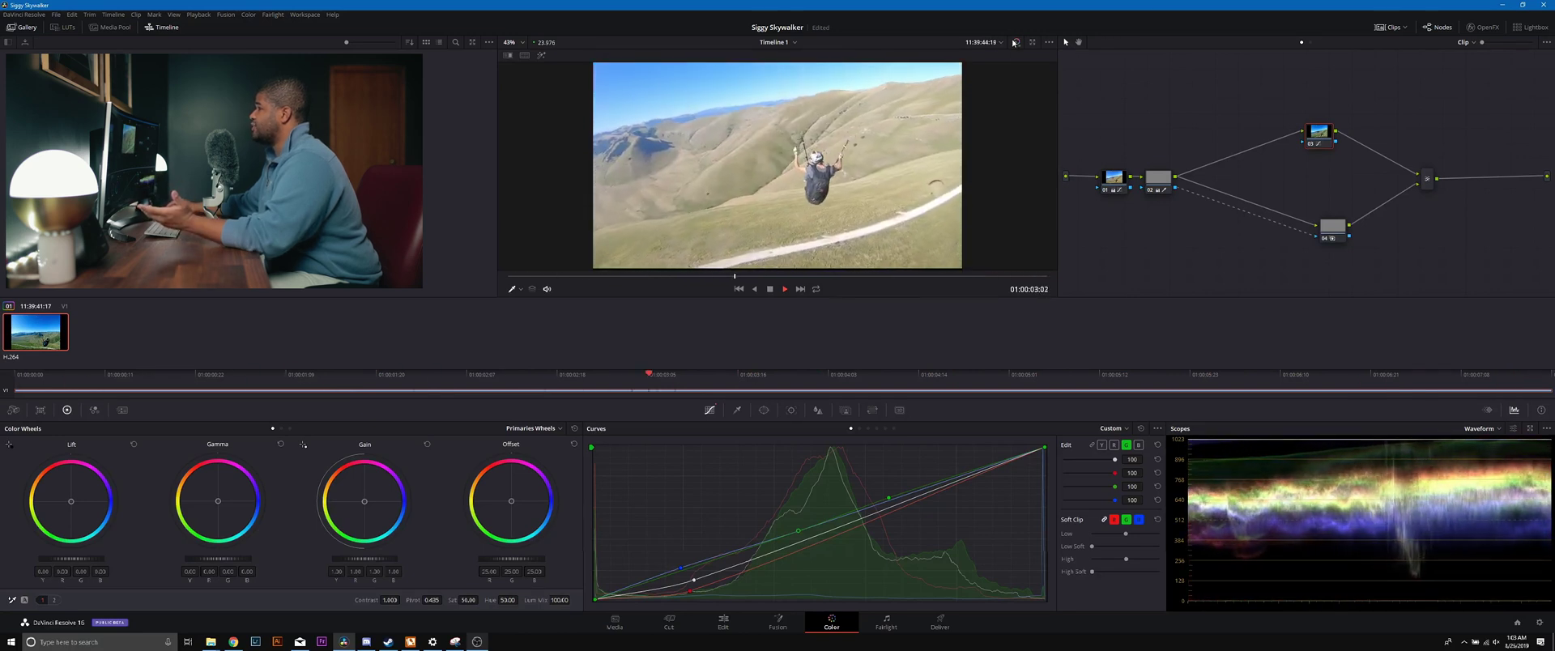
pyautogui.click(1014, 42)
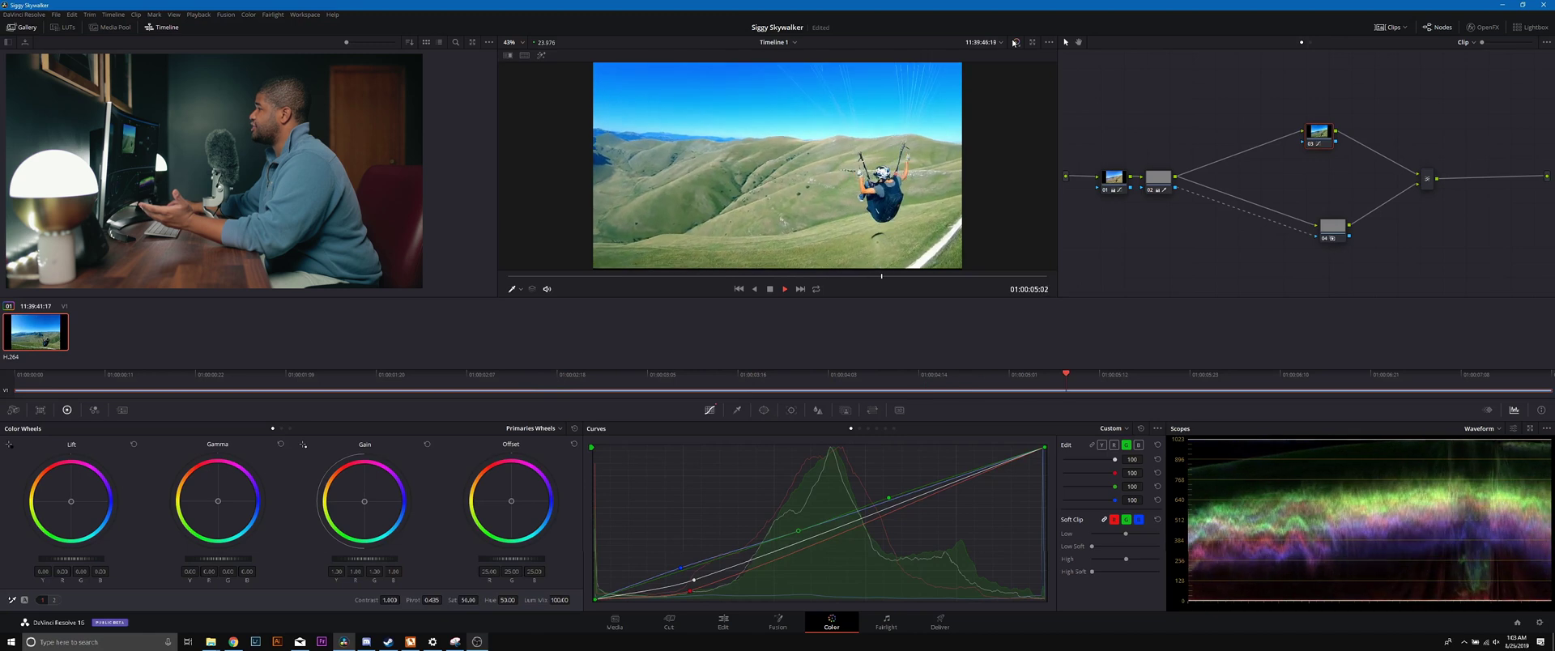
pyautogui.click(1015, 42)
pyautogui.click(1014, 42)
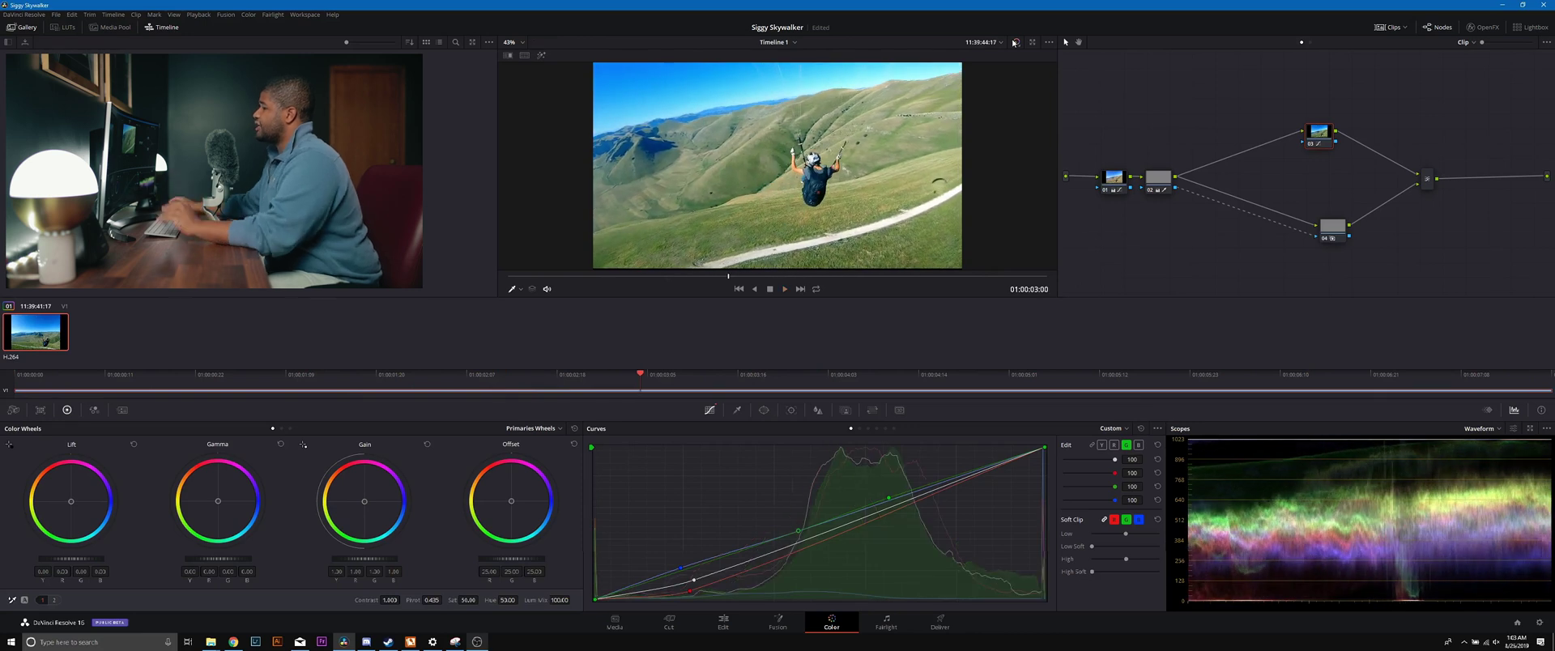
pyautogui.press('j')
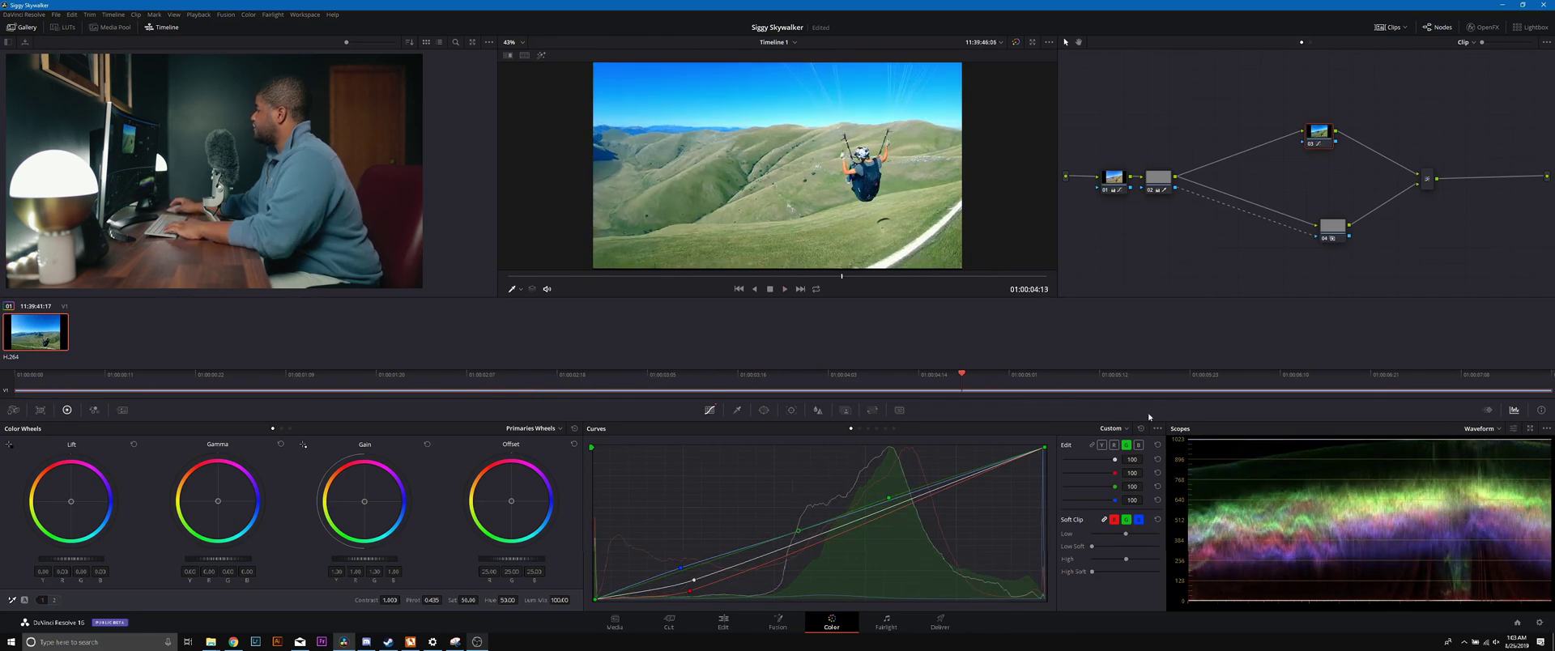
# Step: Show the Keyframes panel with tracks for the four correctors, Layer Mixer and Sizing
pyautogui.click(1487, 411)
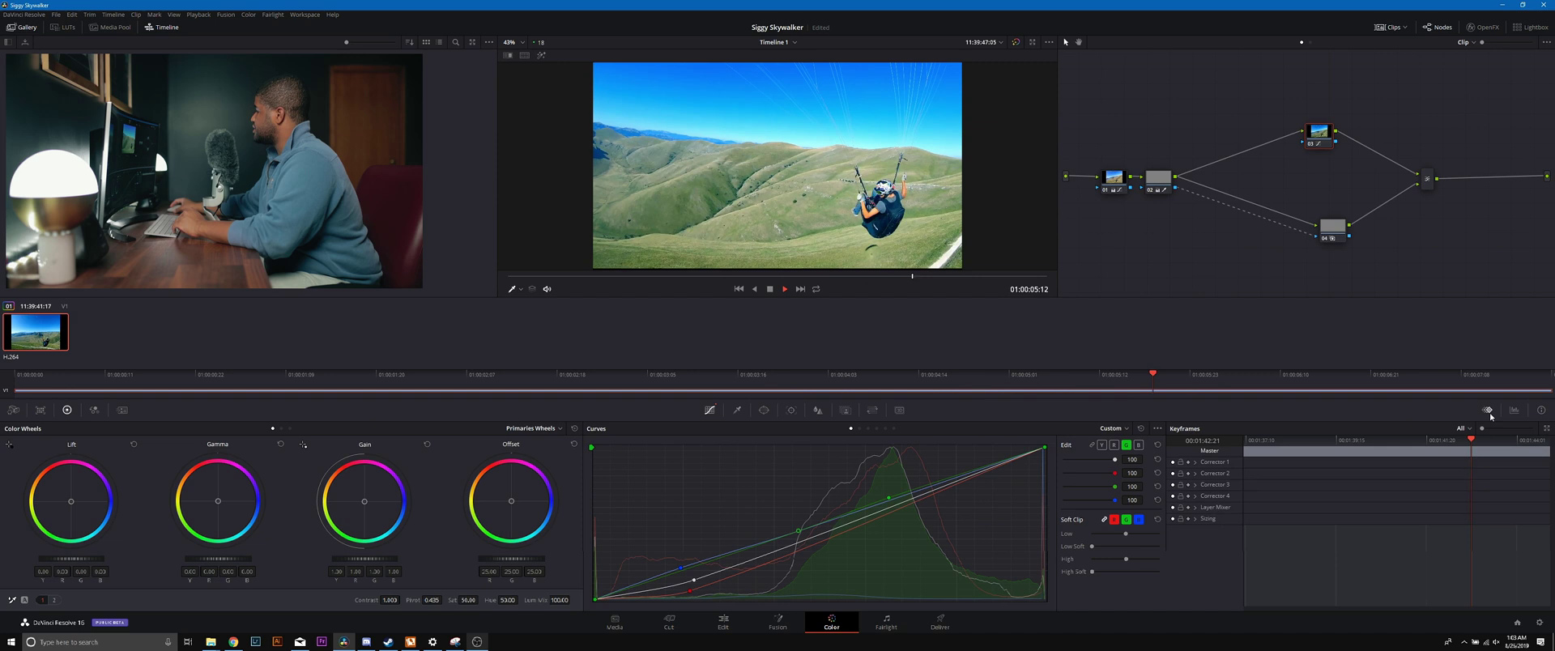